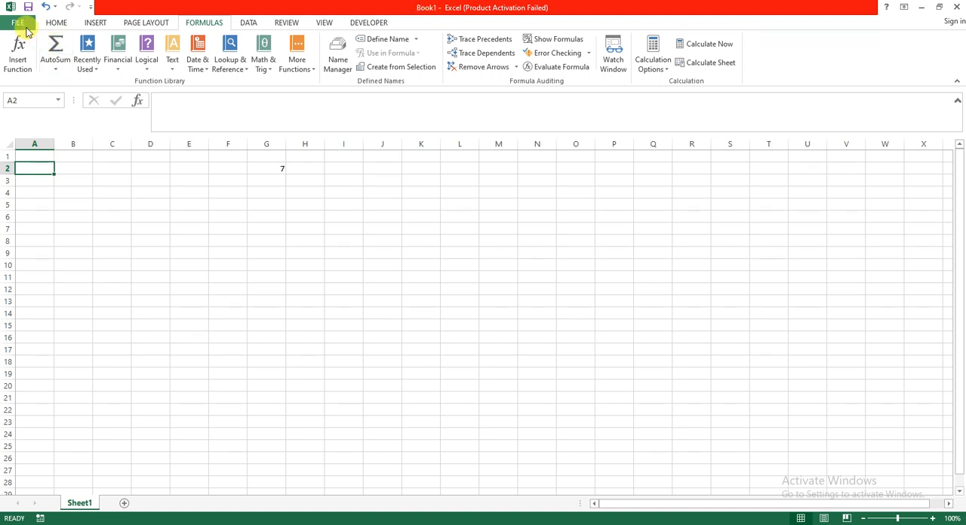
# Save the workbook in the Documents folder as an Excel Workbook named TEST
pyautogui.click(19, 24)
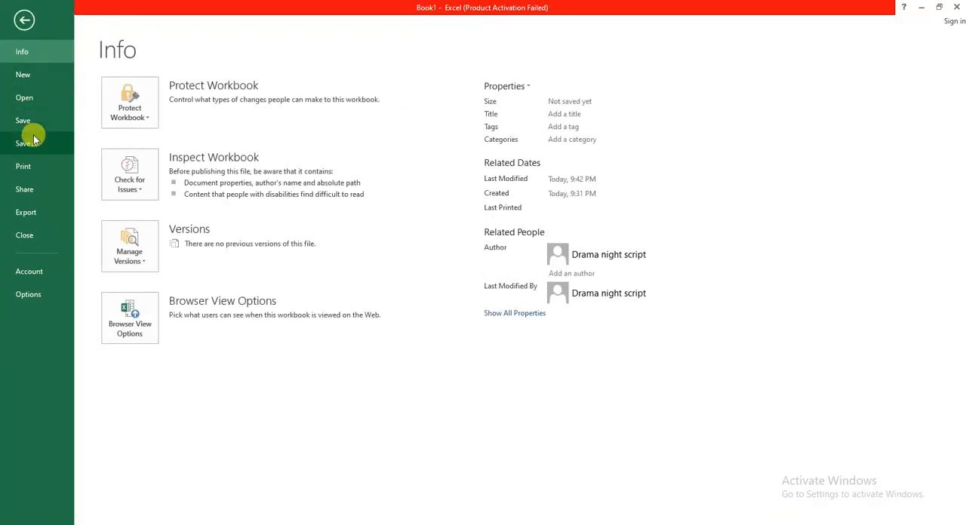
pyautogui.click(33, 138)
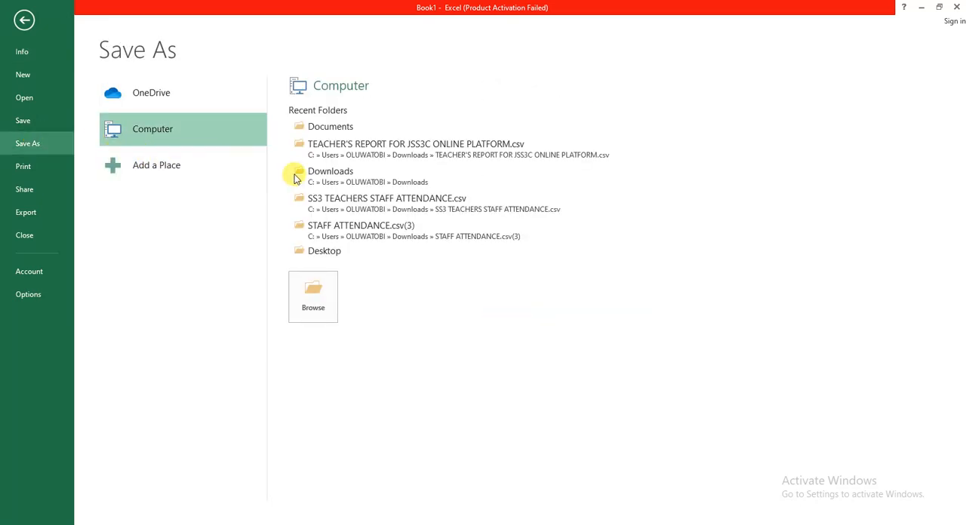
pyautogui.click(328, 130)
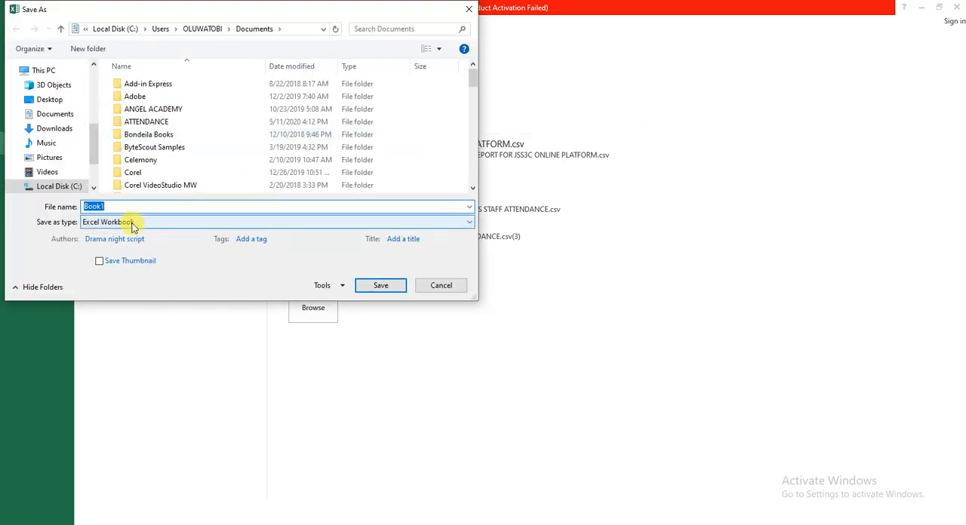
pyautogui.write('TEST')
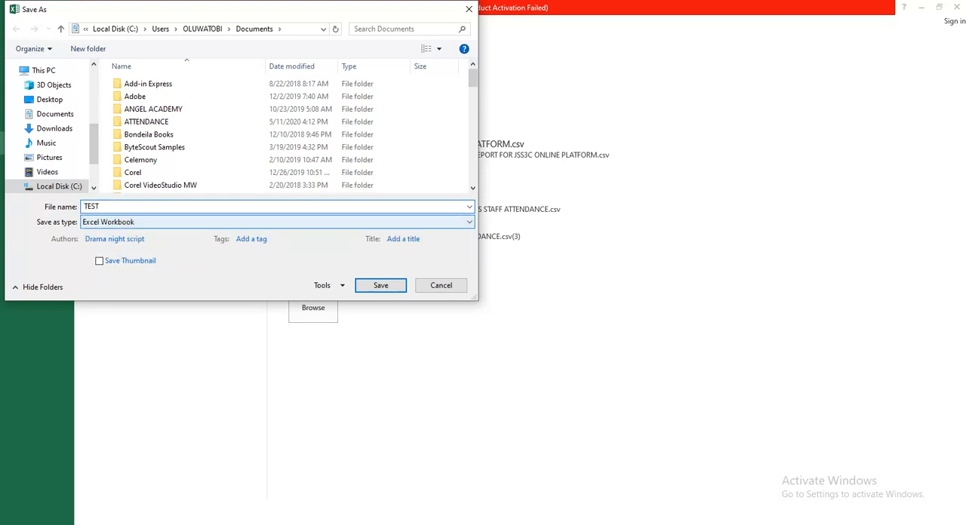
pyautogui.click(370, 288)
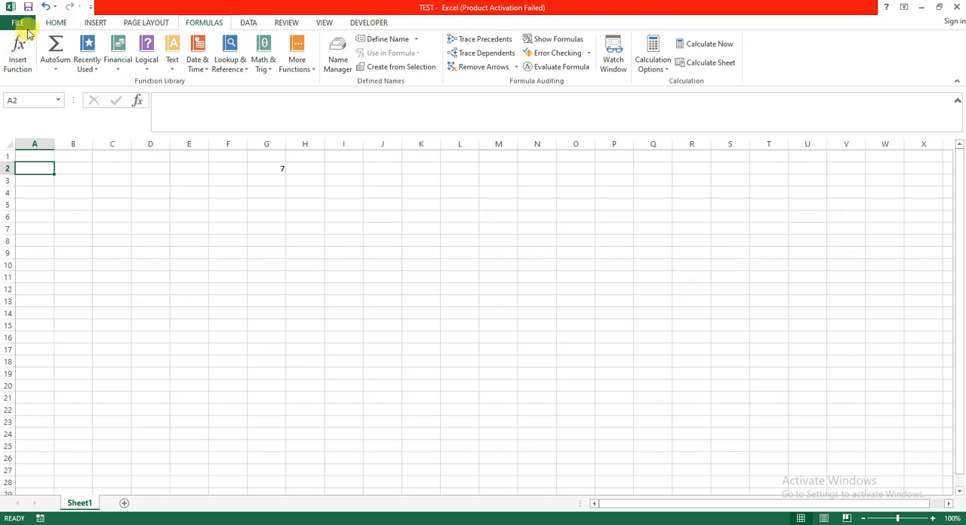
# Examine the command groups offered in each ribbon category, from Home through Developer
pyautogui.click(57, 23)
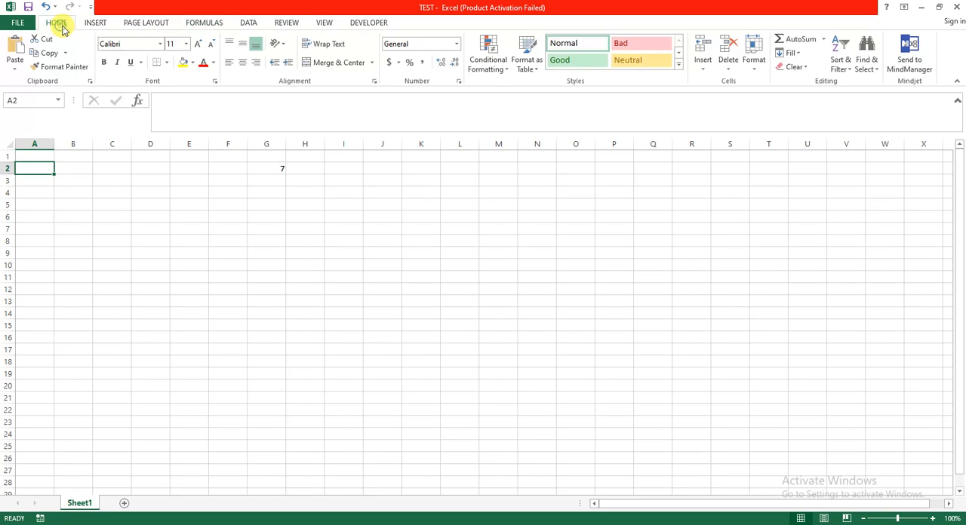
pyautogui.click(142, 25)
pyautogui.click(192, 25)
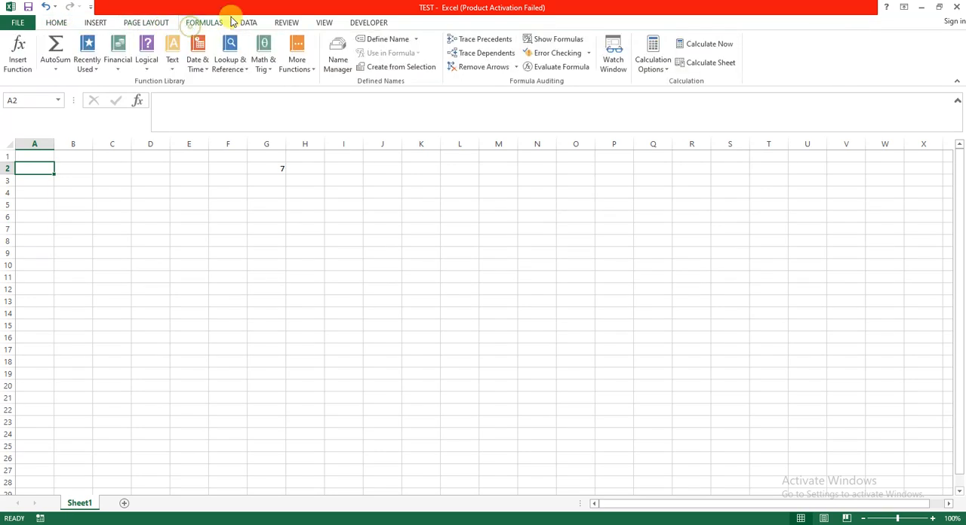
pyautogui.click(287, 24)
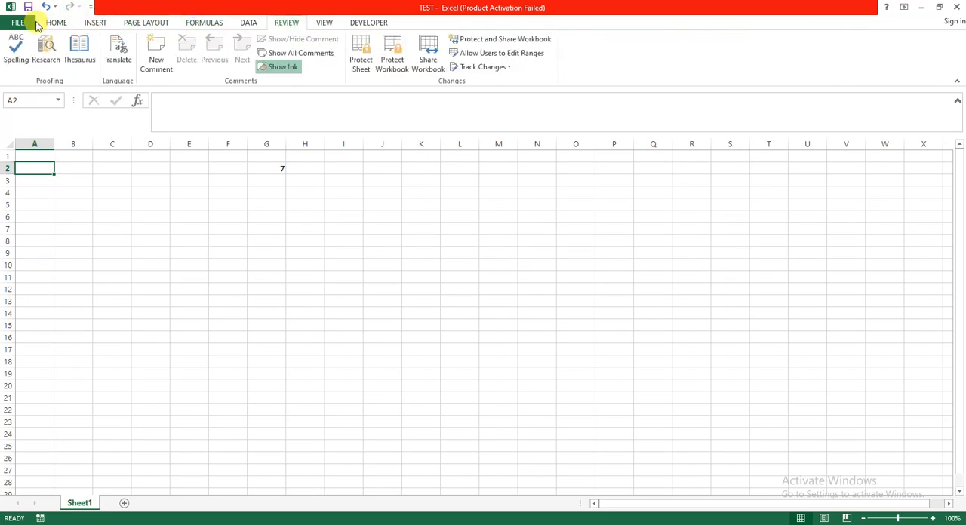
pyautogui.click(56, 24)
pyautogui.click(95, 23)
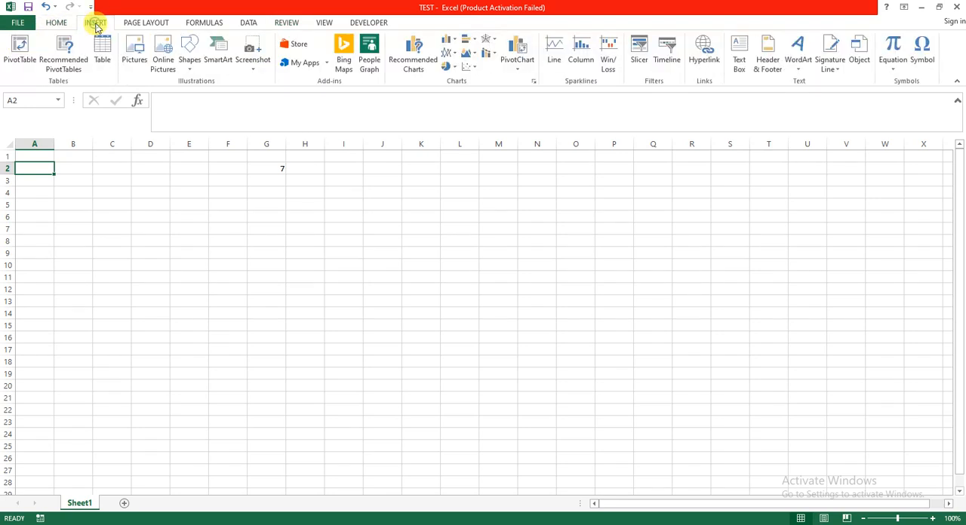
pyautogui.click(142, 25)
pyautogui.click(197, 23)
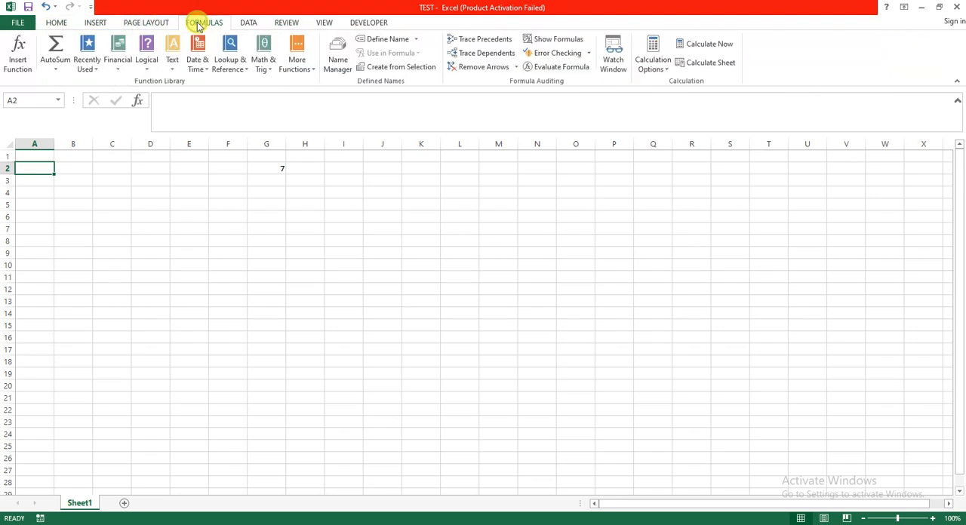
pyautogui.click(247, 23)
pyautogui.click(282, 22)
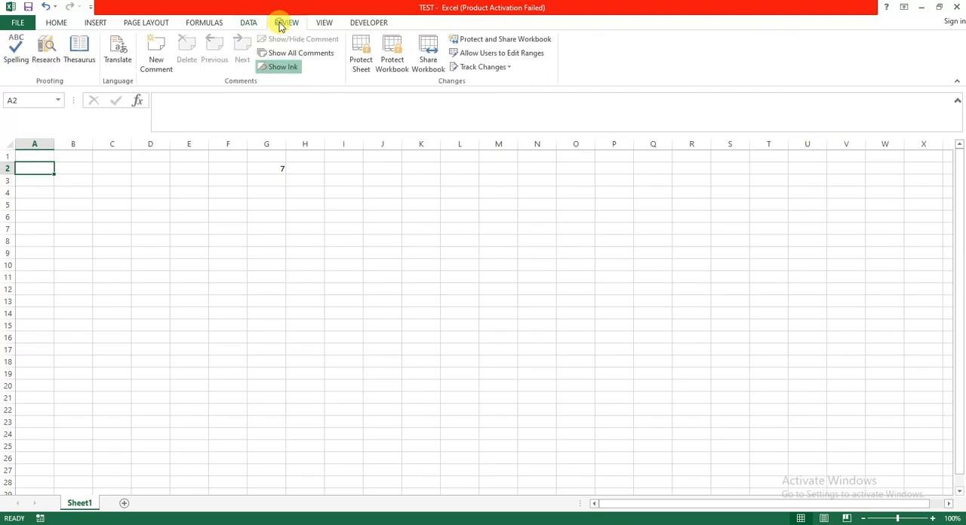
pyautogui.click(326, 22)
pyautogui.click(356, 24)
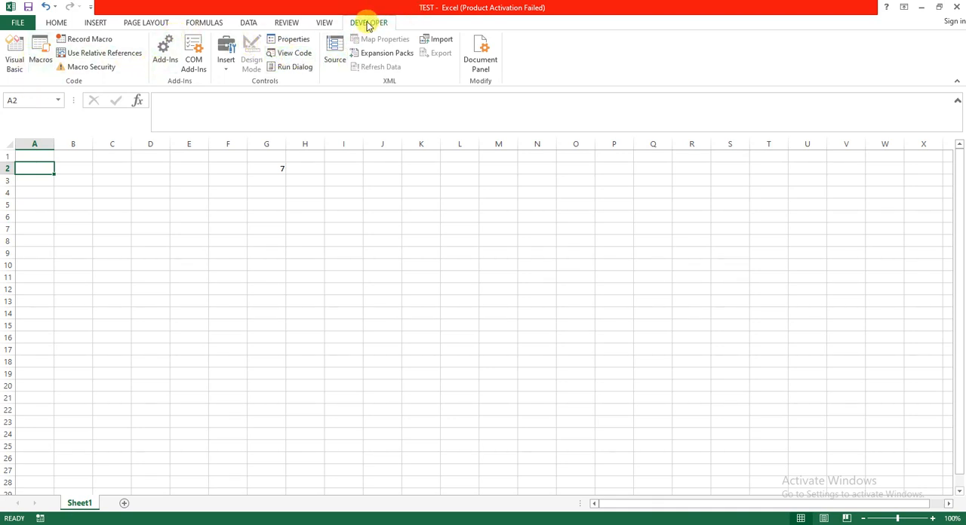
# Preview the page breaks of Sheet1 and return the sheet to Normal view
pyautogui.click(323, 23)
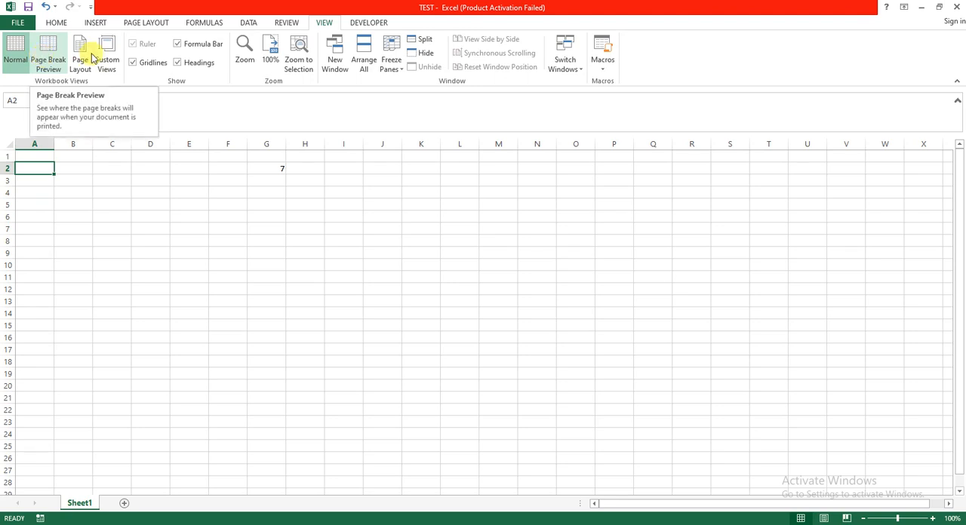
pyautogui.click(52, 61)
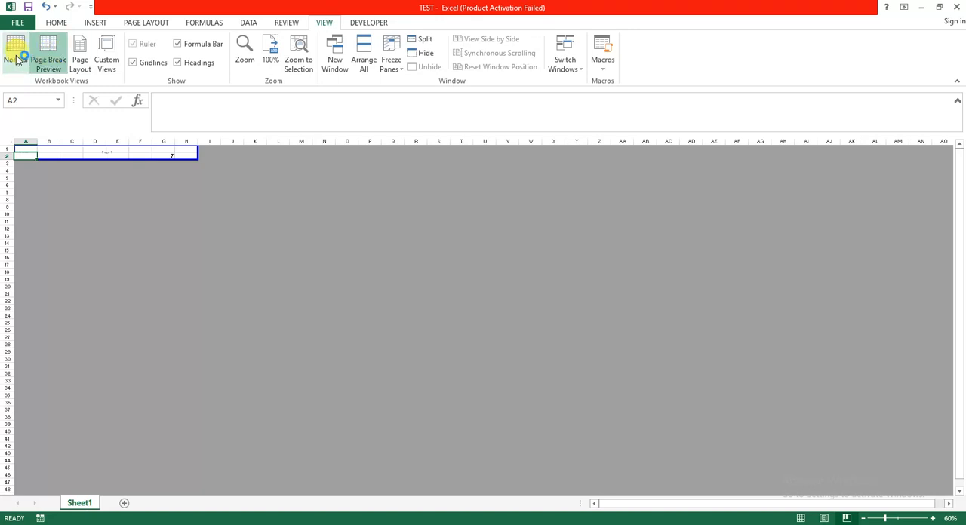
pyautogui.click(16, 58)
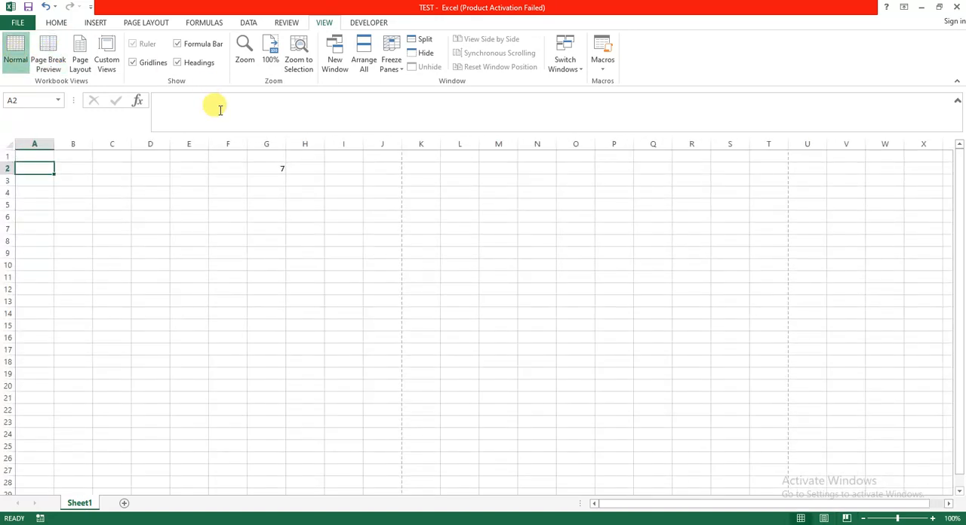
# Look over the available fonts and font sizes, and center cell A2 horizontally
pyautogui.click(56, 24)
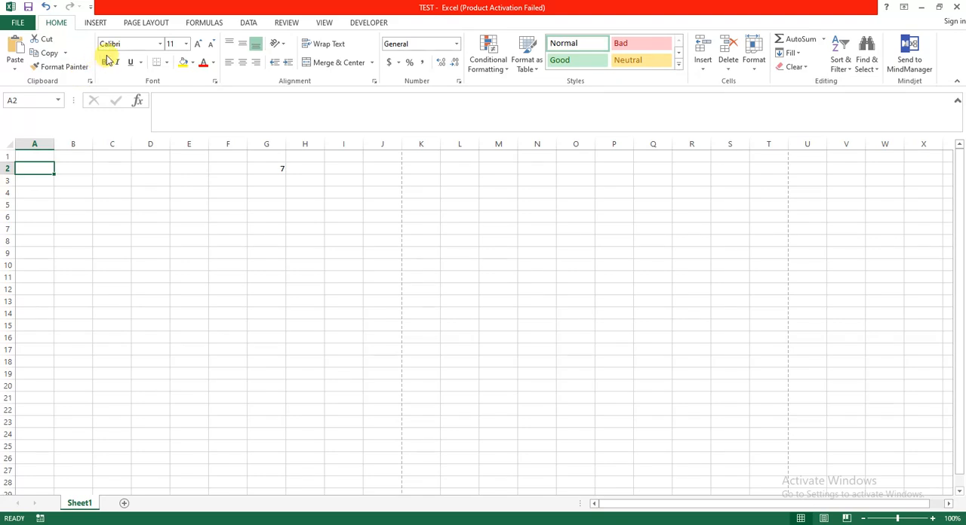
pyautogui.click(160, 45)
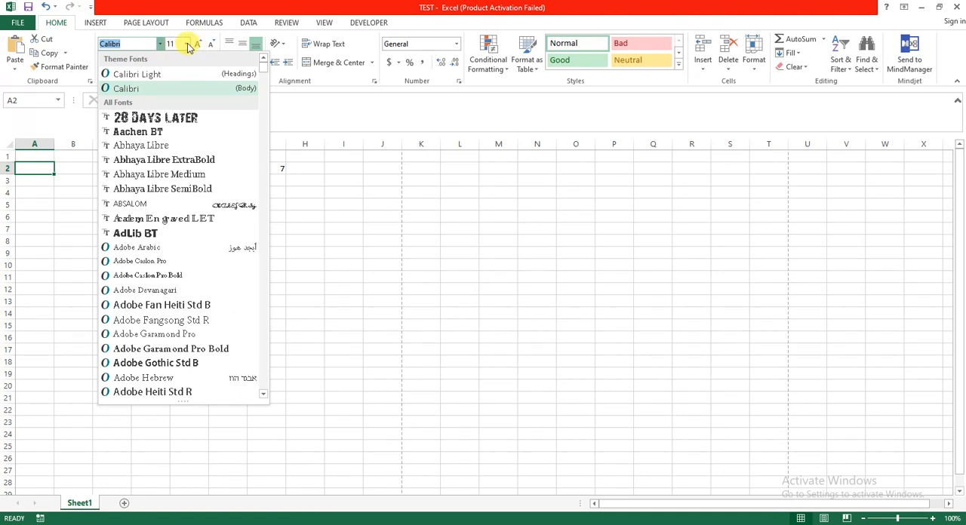
pyautogui.click(188, 44)
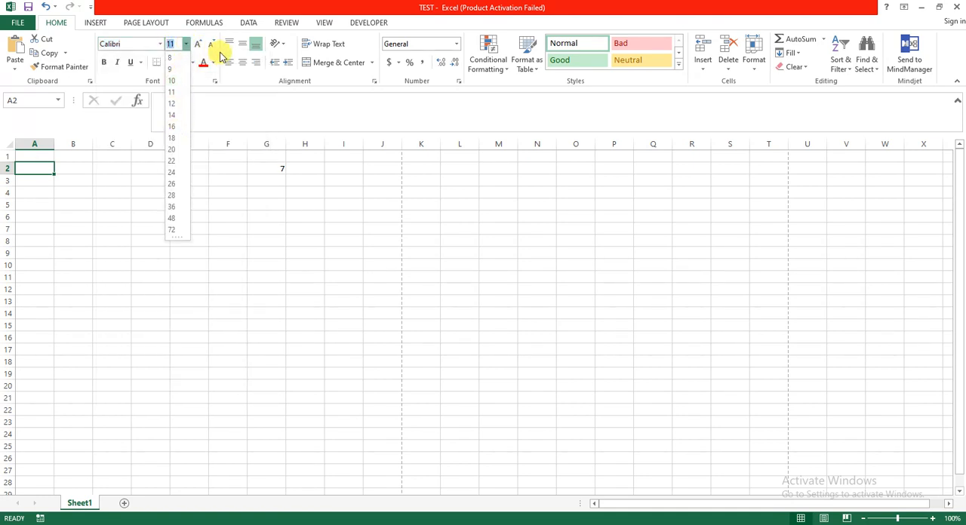
pyautogui.click(242, 65)
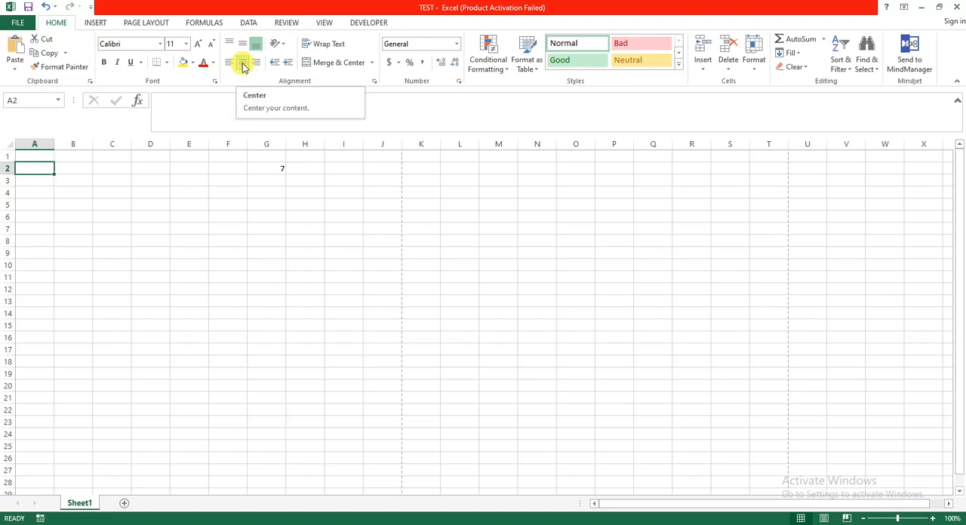
pyautogui.click(243, 65)
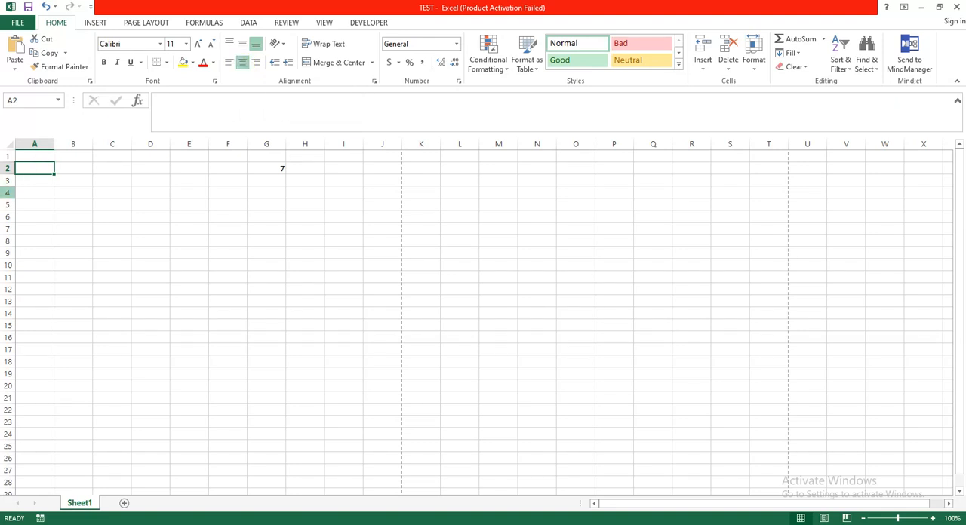
# Enter the text MAN in cell A2
pyautogui.doubleClick(28, 168)
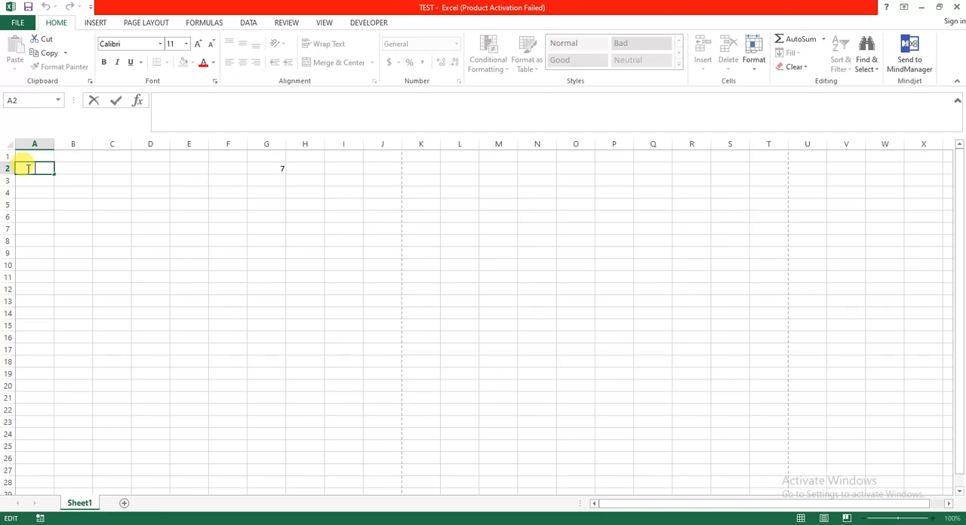
pyautogui.write('MAN')
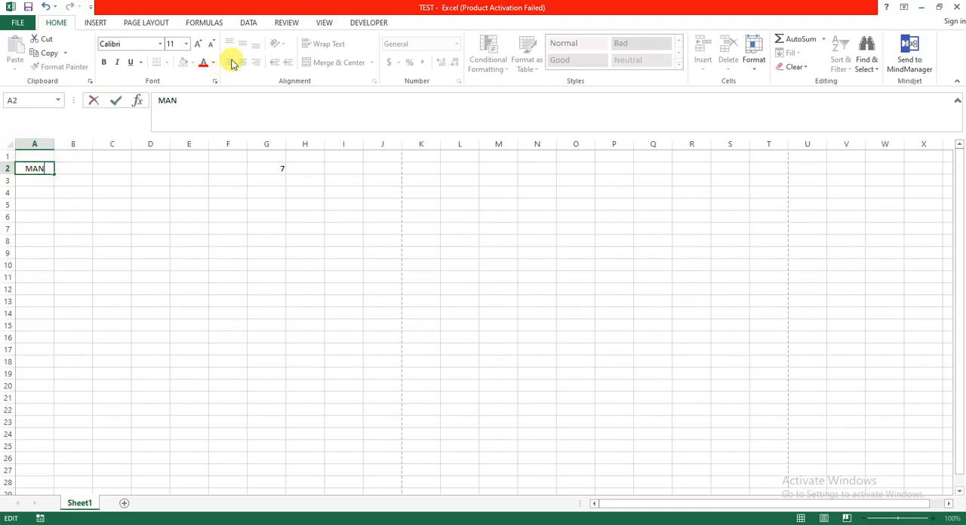
pyautogui.click(89, 169)
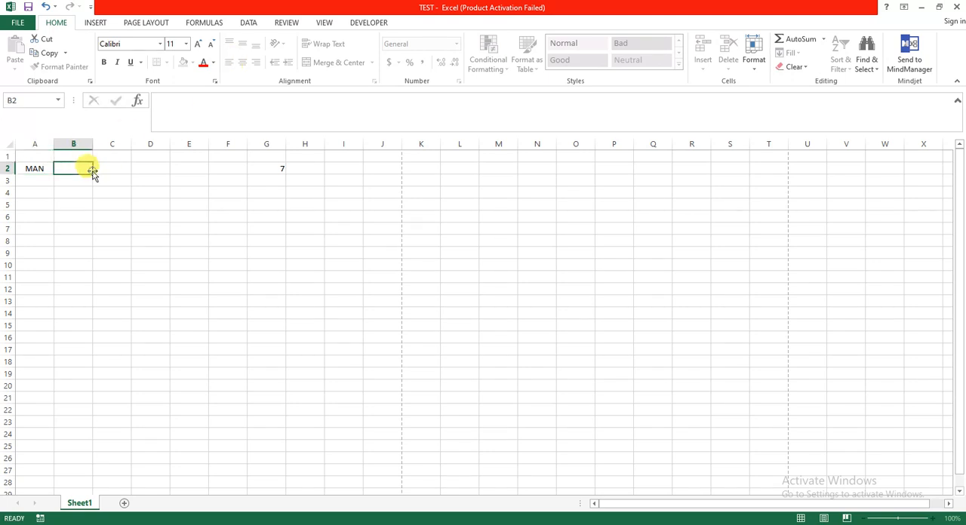
# Try left and right alignment on the text in cell A2 and set it back to centered
pyautogui.click(38, 169)
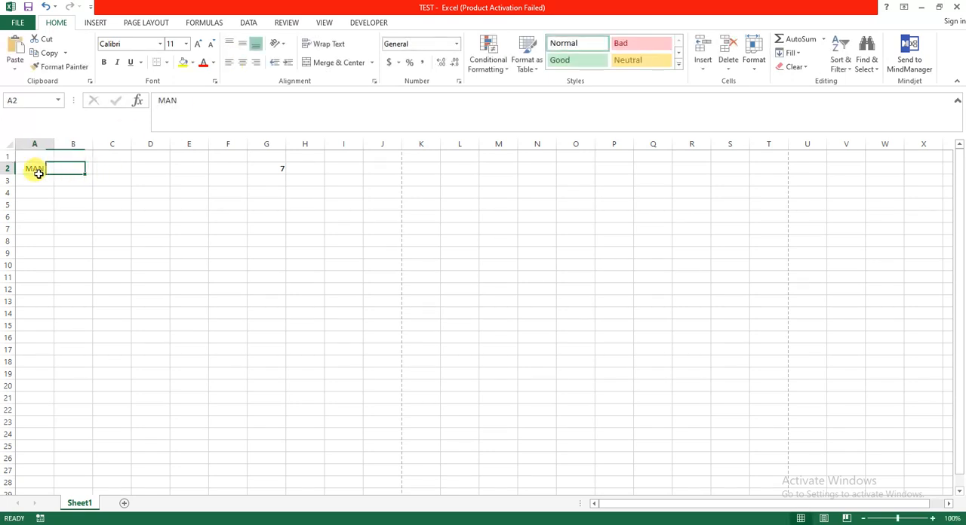
pyautogui.click(229, 64)
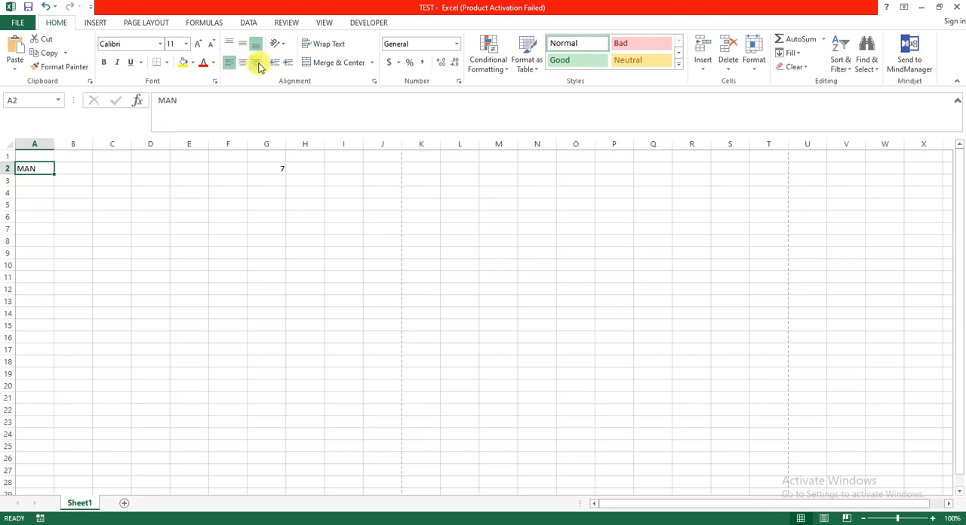
pyautogui.click(257, 63)
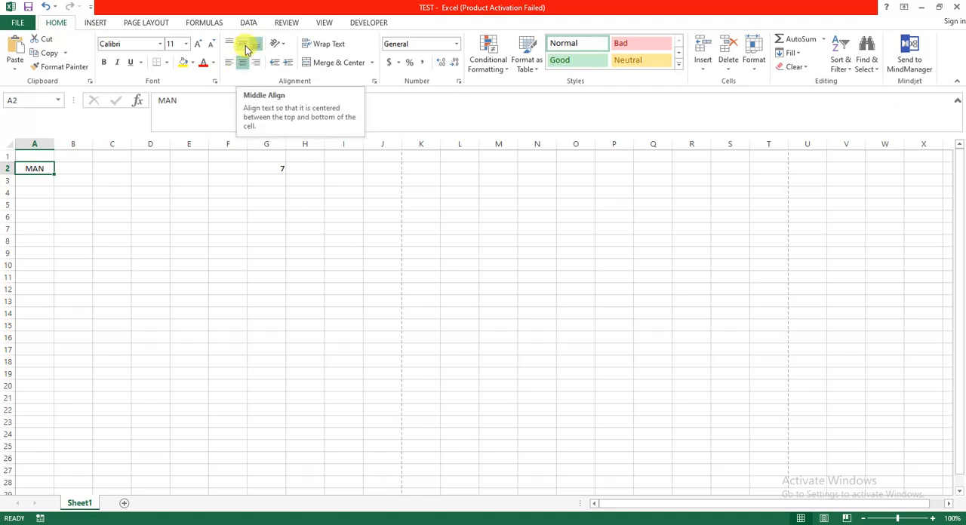
# Make row 2 taller and try middle, bottom and top vertical alignment on cell A2
pyautogui.click(246, 45)
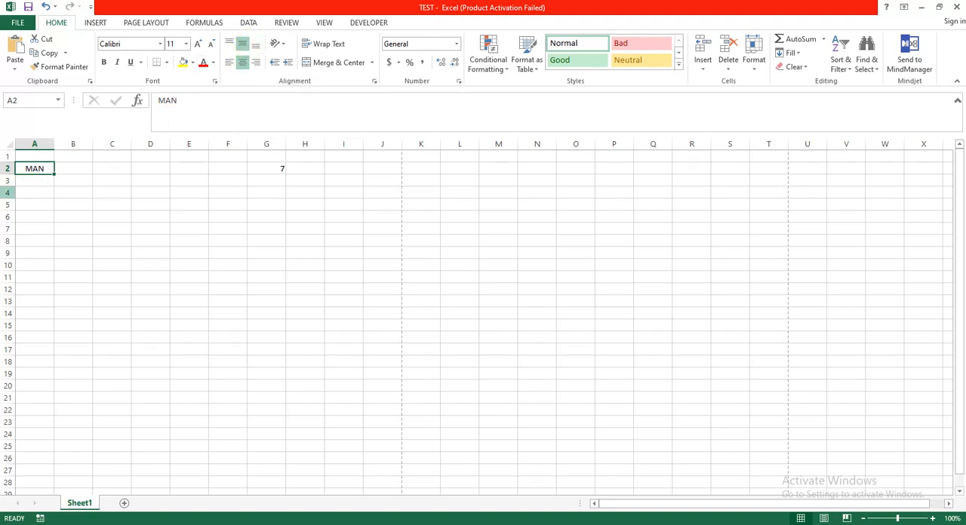
pyautogui.moveTo(8, 175); pyautogui.dragTo(8, 190)
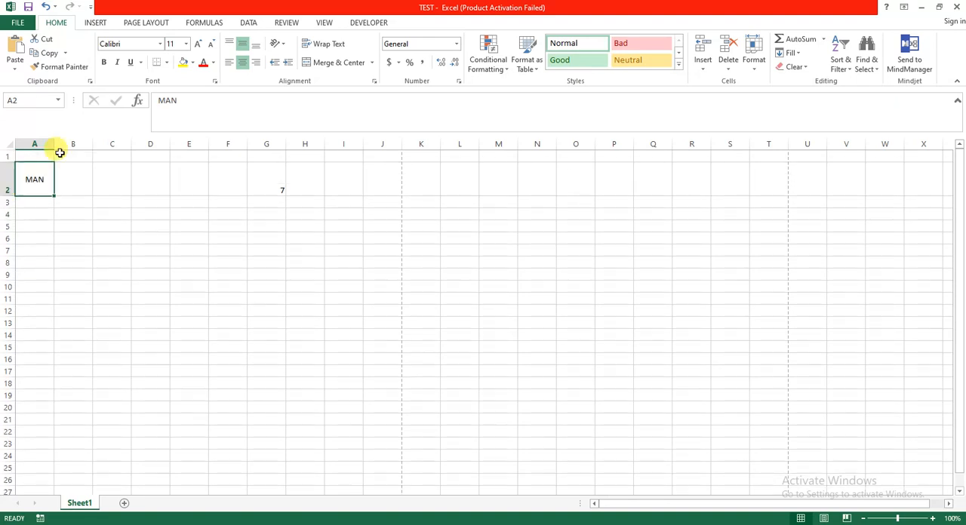
pyautogui.click(256, 45)
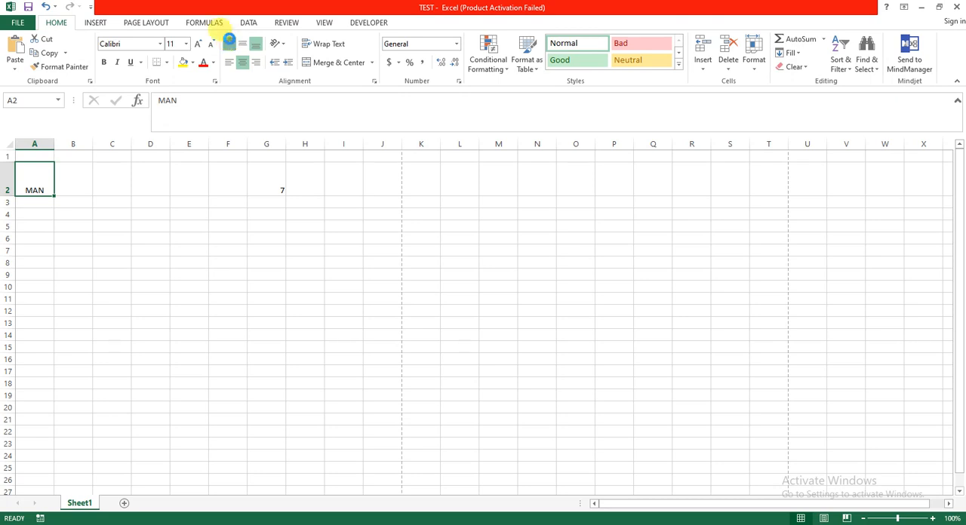
pyautogui.click(230, 43)
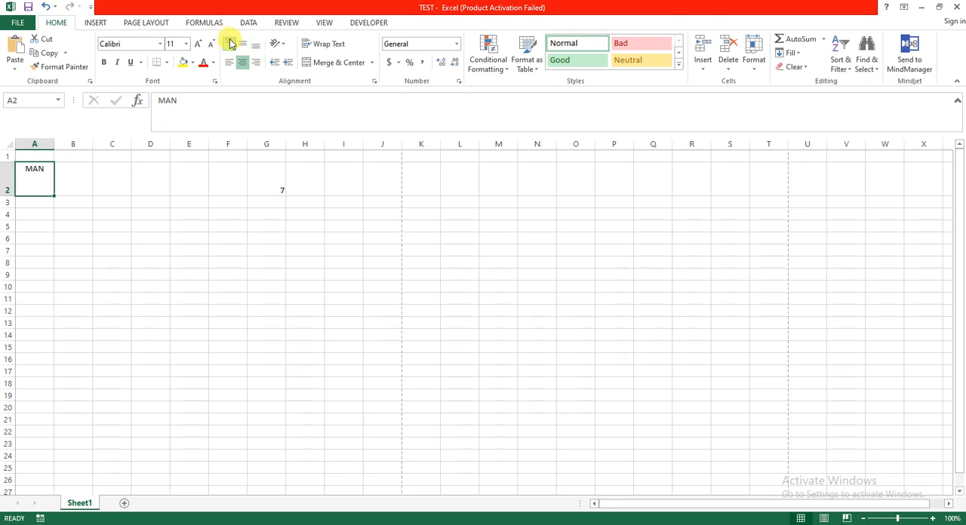
# Undo the vertical alignment changes on cell A2 and the row 2 height change
pyautogui.hotkey('ctrl', 'z')
pyautogui.hotkey('ctrl', 'z')
pyautogui.hotkey('ctrl', 'z')
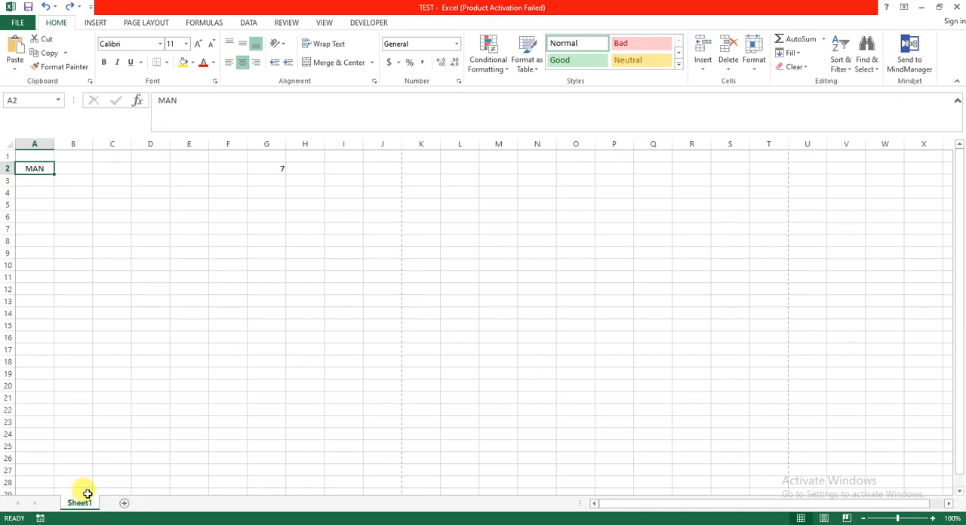
# Add two blank worksheets after Sheet1, and switch to Sheet1 and back to Sheet2
pyautogui.click(126, 508)
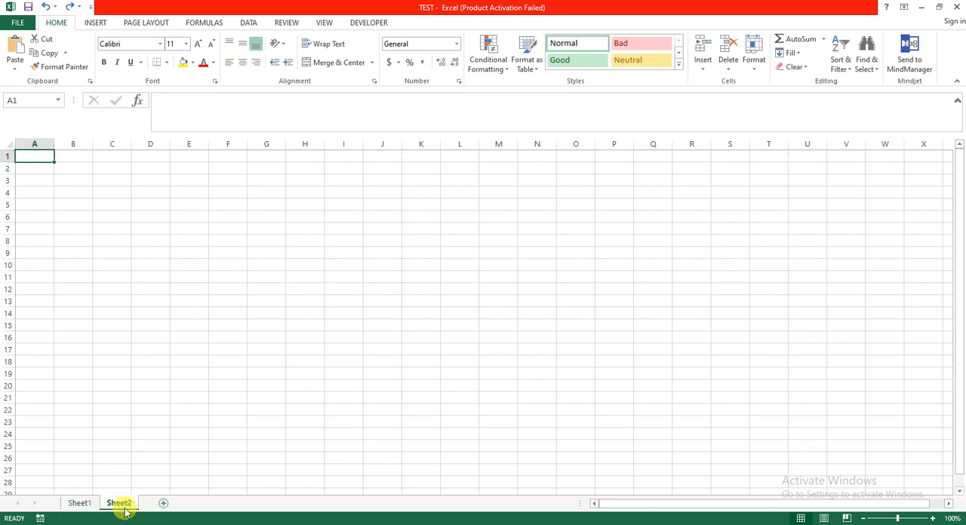
pyautogui.click(163, 504)
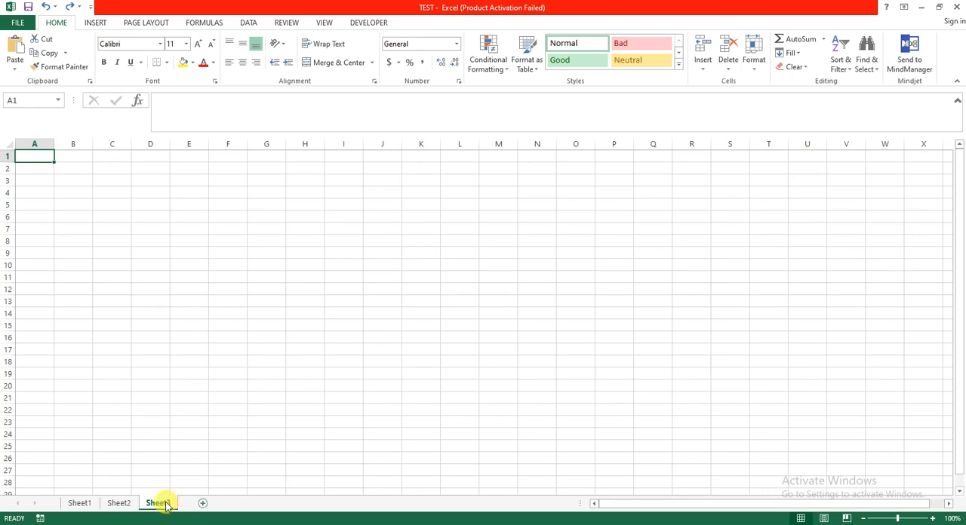
pyautogui.click(78, 503)
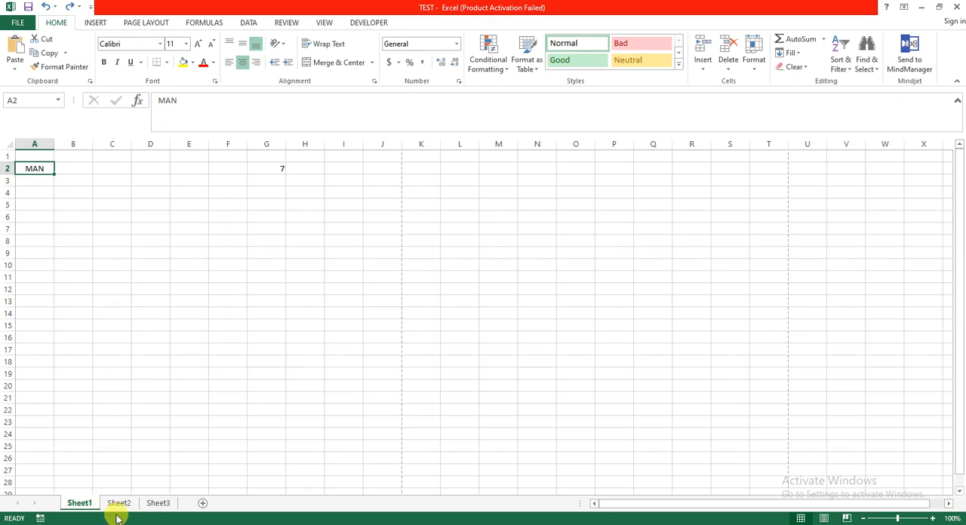
pyautogui.click(117, 513)
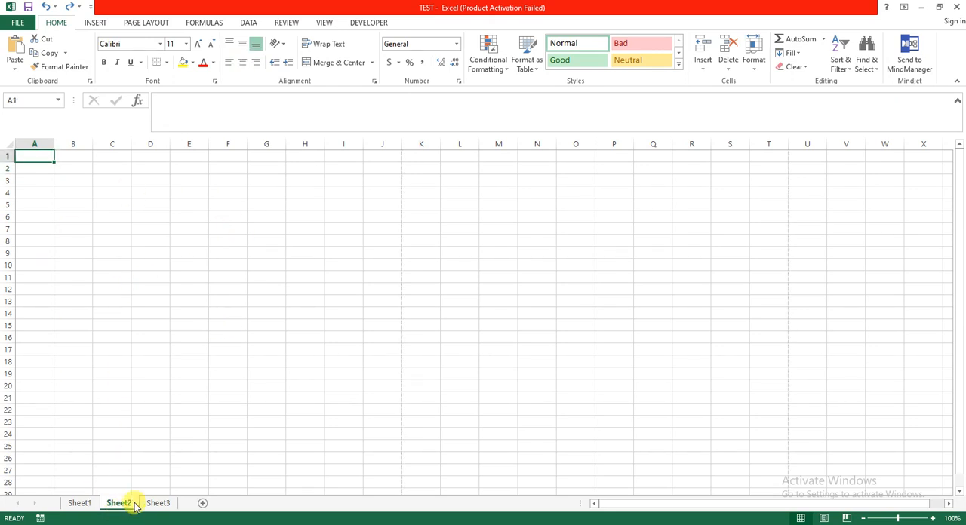
# Switch through Sheet3, Sheet1 and Sheet2 in turn, ending on Sheet3
pyautogui.click(153, 503)
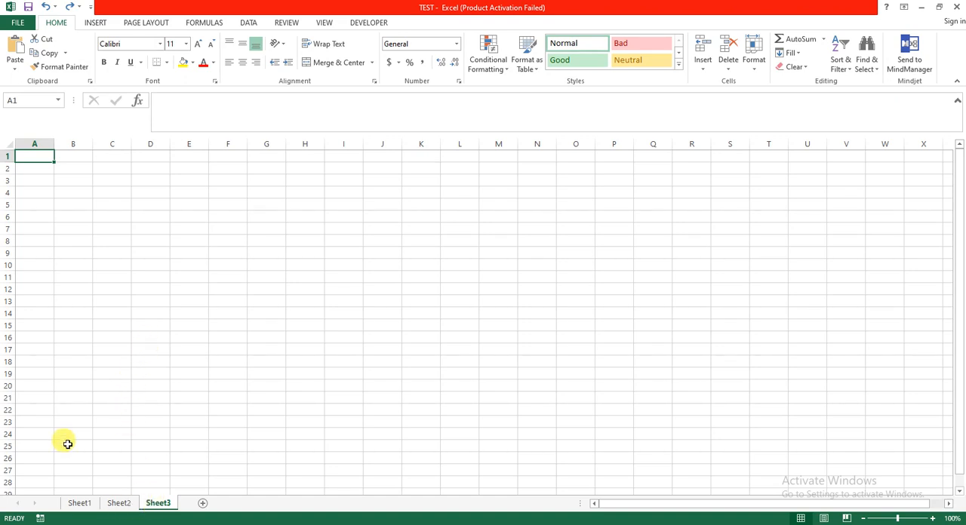
pyautogui.click(70, 506)
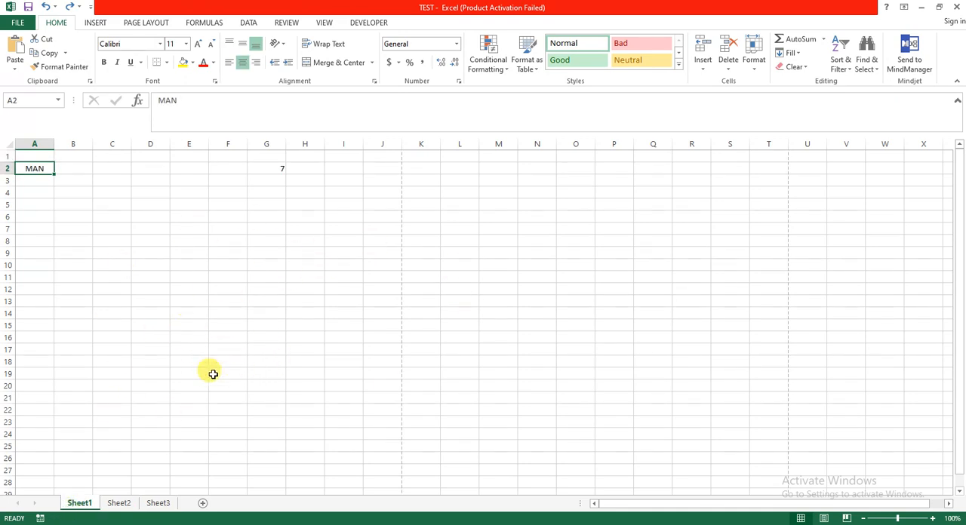
pyautogui.click(122, 504)
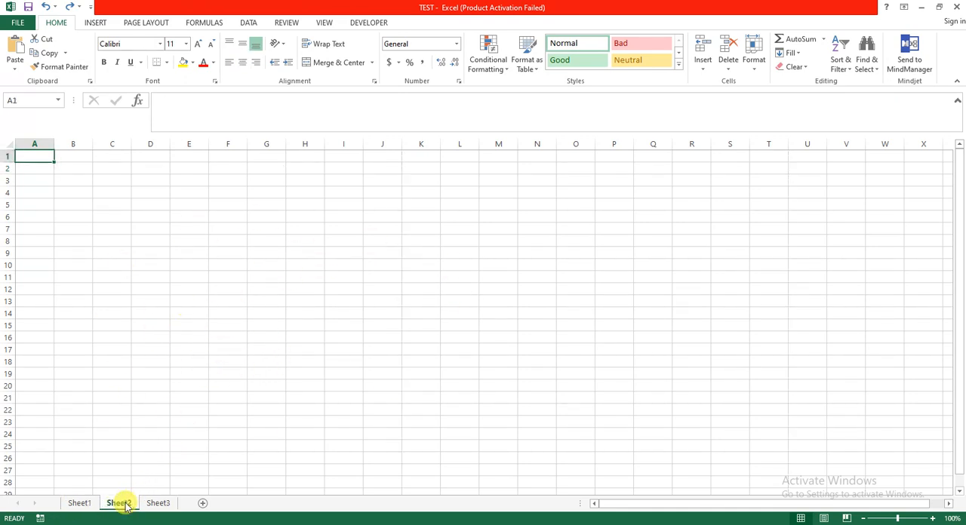
pyautogui.click(158, 506)
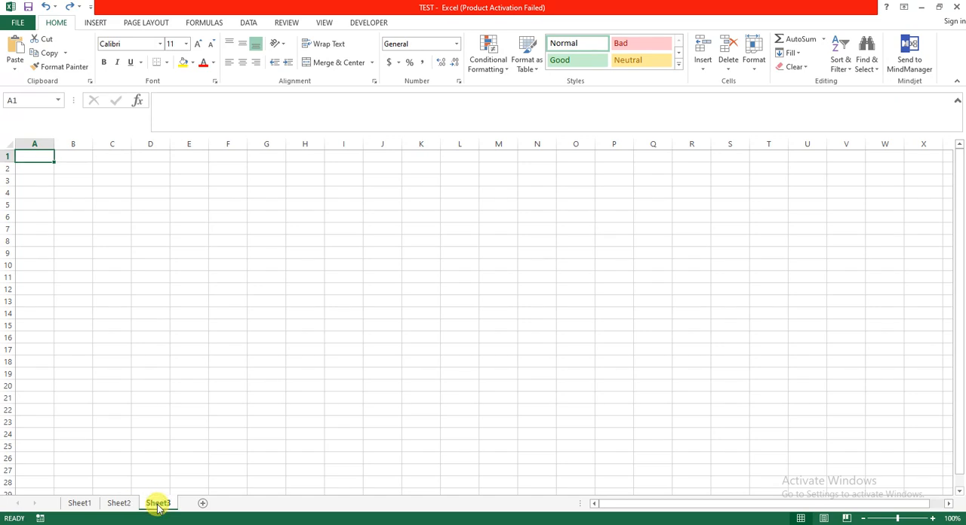
# Select cells A2, A1, B2, B12 and E12 on Sheet3 to examine how column letters and row numbers form cell references
pyautogui.click(40, 166)
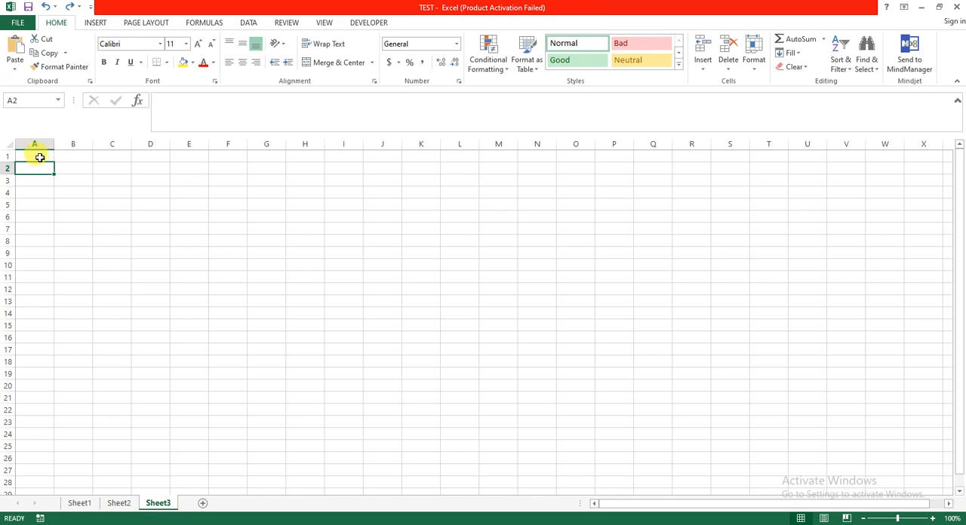
pyautogui.click(38, 156)
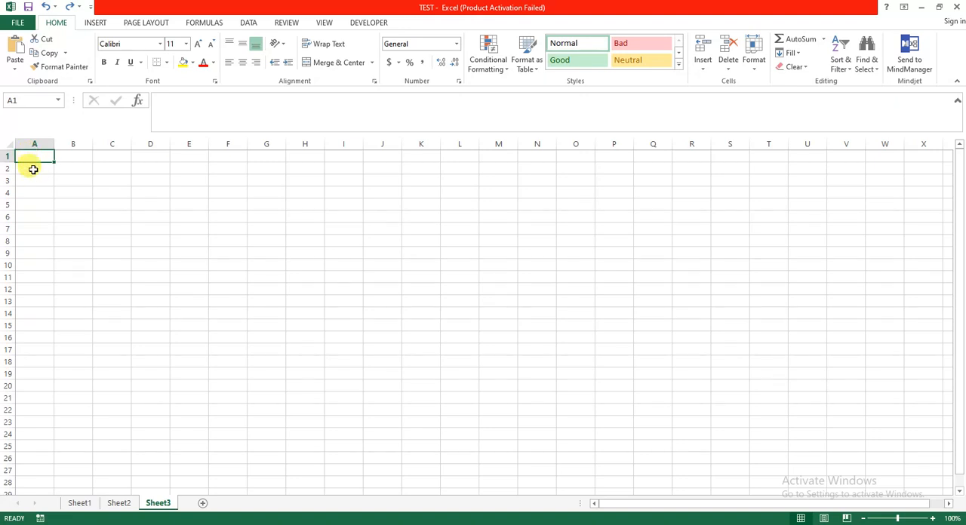
pyautogui.click(35, 169)
pyautogui.click(59, 172)
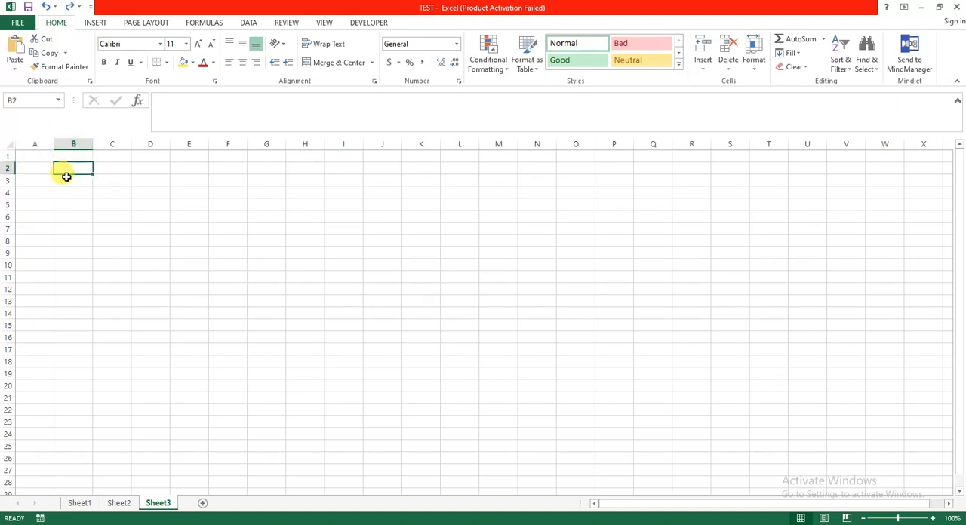
pyautogui.click(36, 168)
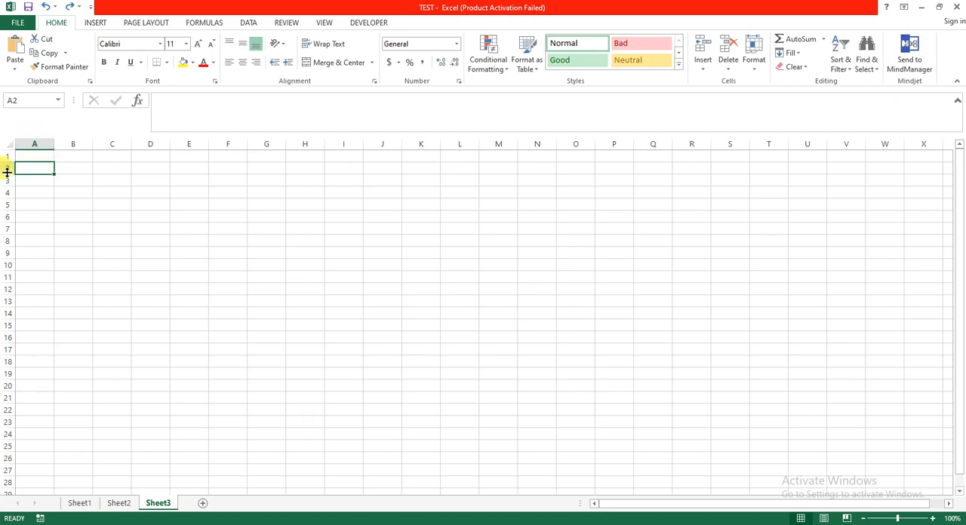
pyautogui.click(68, 166)
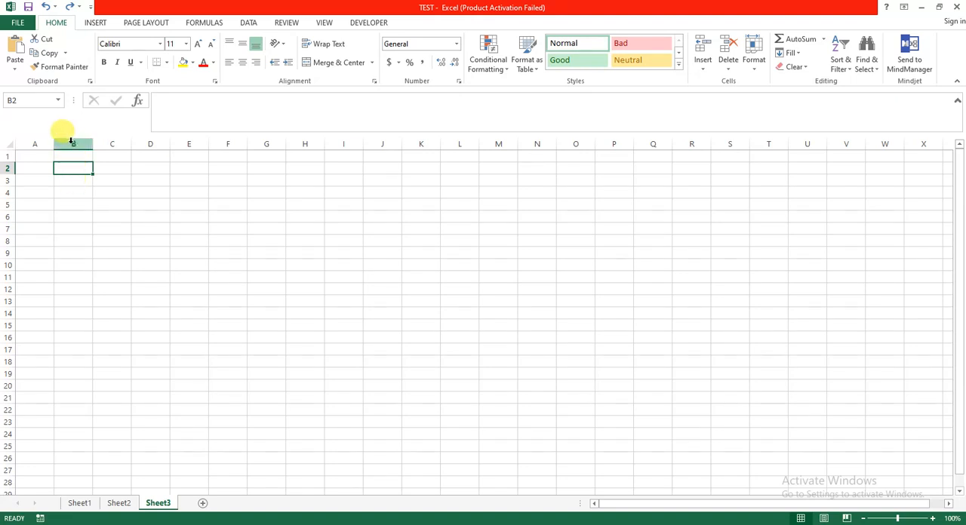
pyautogui.click(67, 287)
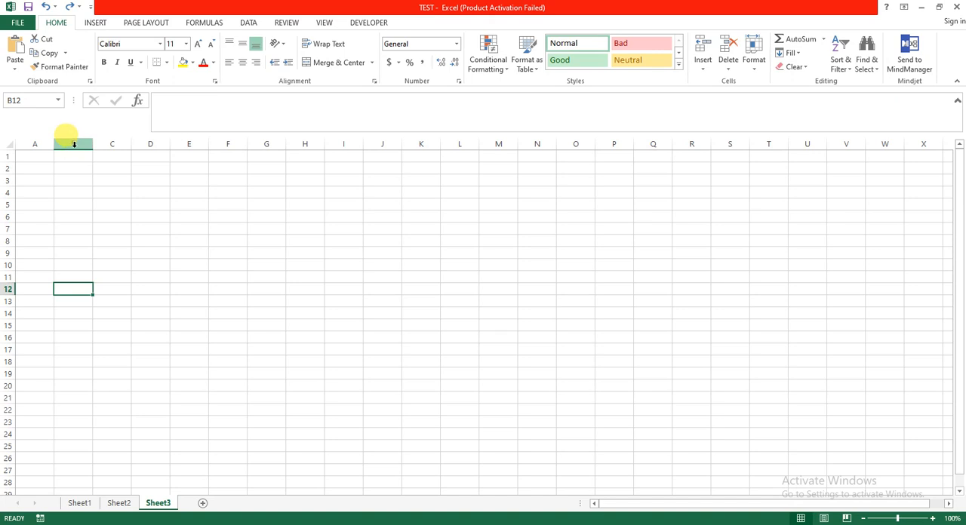
pyautogui.click(192, 291)
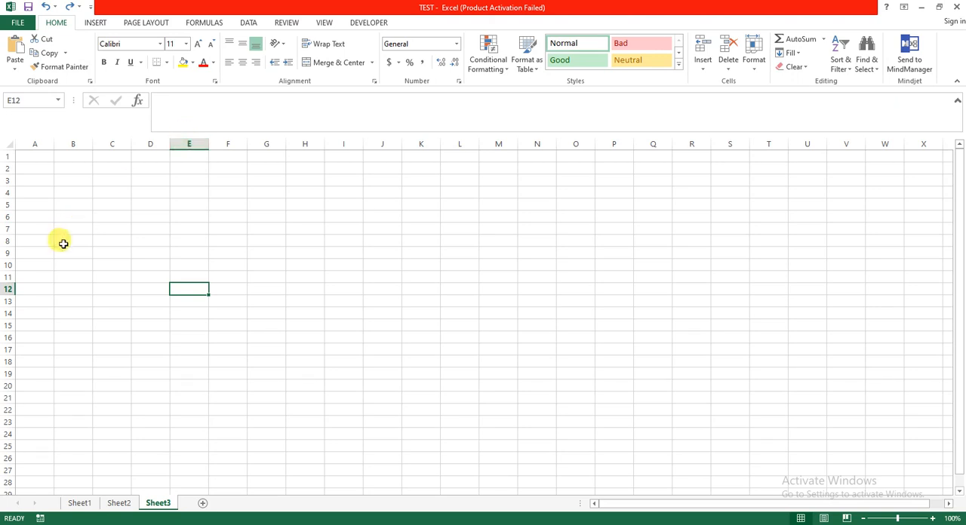
# Enter SUNDAY in cell A1 of Sheet3
pyautogui.click(43, 157)
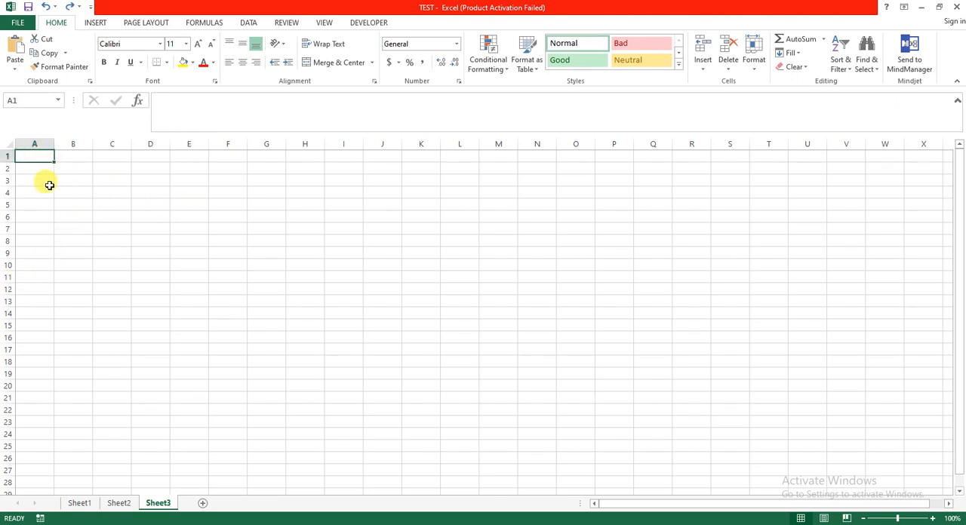
pyautogui.click(44, 178)
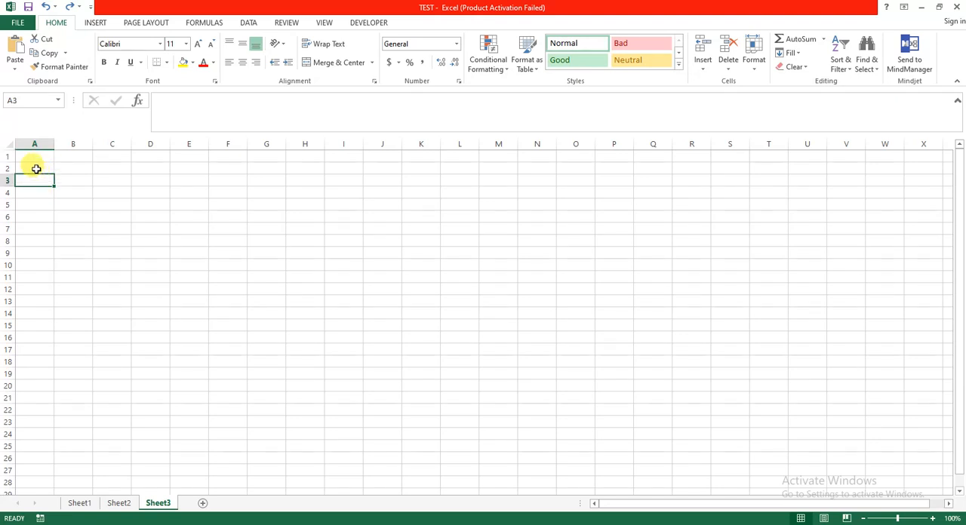
pyautogui.click(35, 165)
pyautogui.click(35, 158)
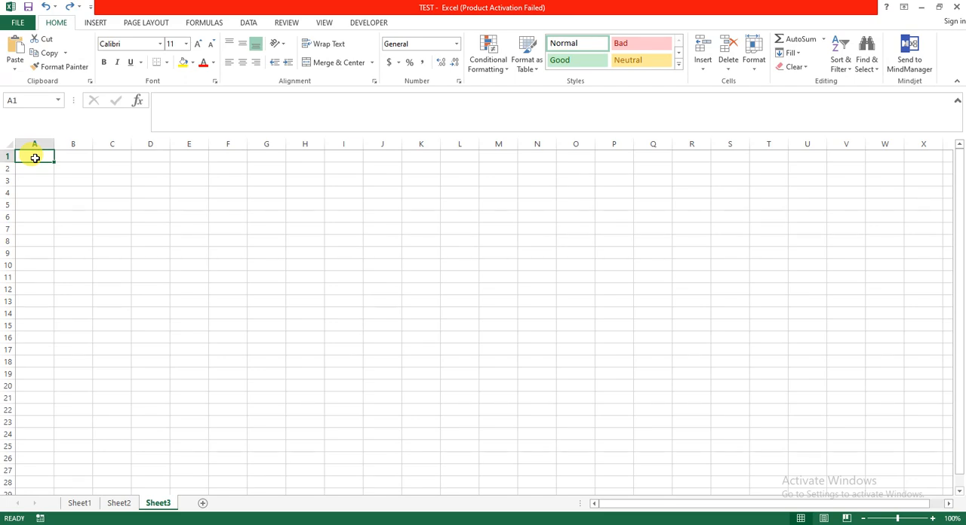
pyautogui.write('SUNDA')
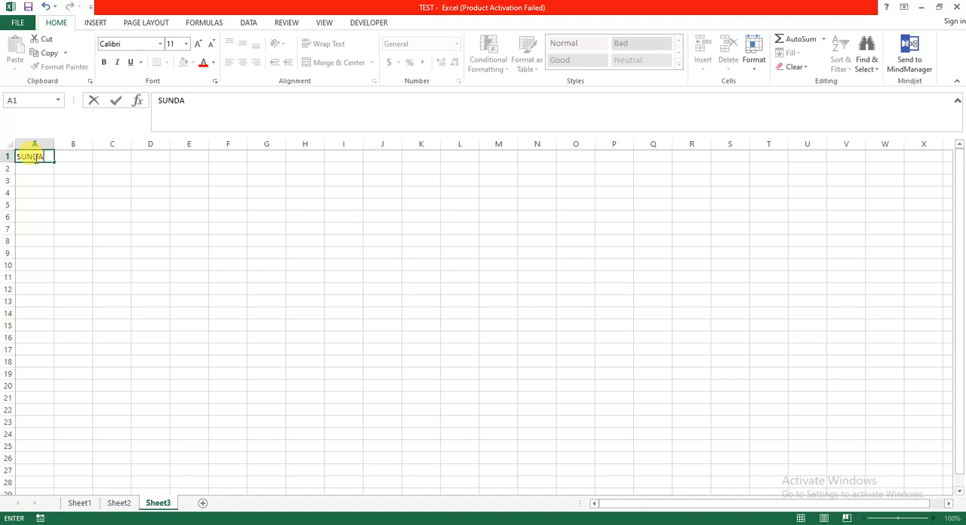
pyautogui.write('Y')
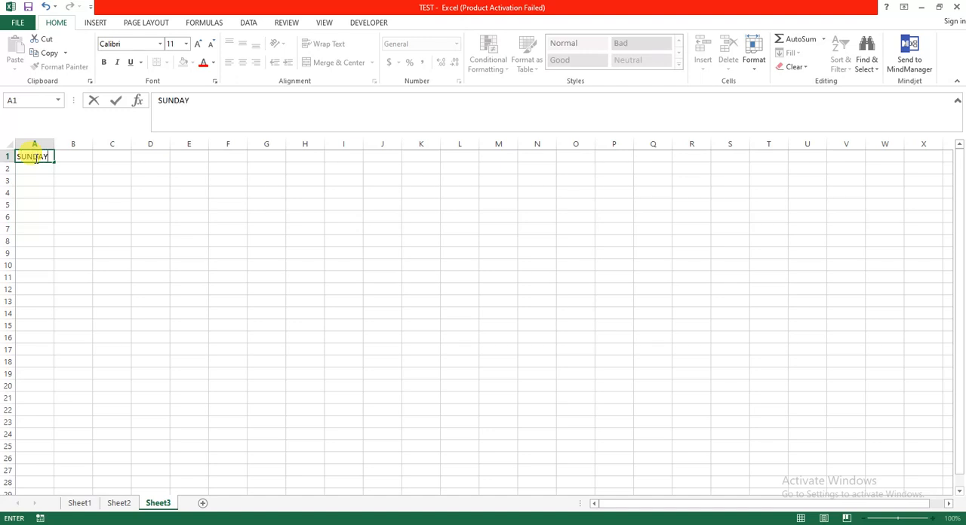
pyautogui.click(76, 158)
# Autofill the weekday series from cell A1 down to A7, ending with SATURDAY
pyautogui.click(43, 157)
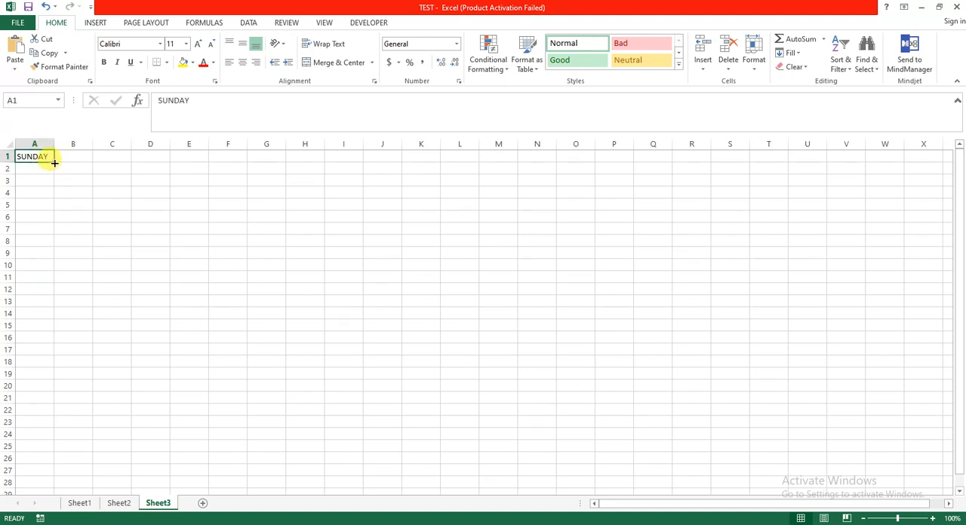
pyautogui.moveTo(54, 163); pyautogui.dragTo(48, 230)
pyautogui.click(49, 230)
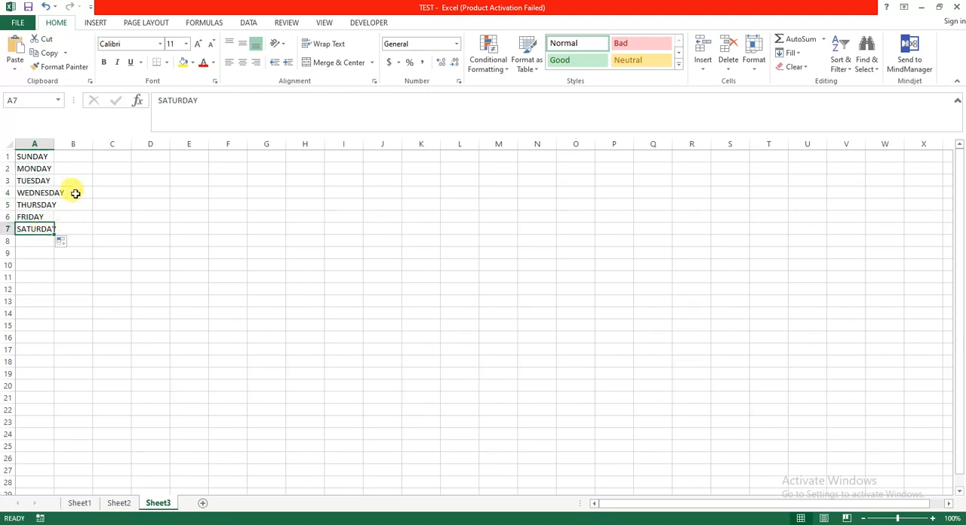
# Widen column A so that WEDNESDAY in cell A4 fits inside its cell
pyautogui.click(57, 194)
pyautogui.click(42, 193)
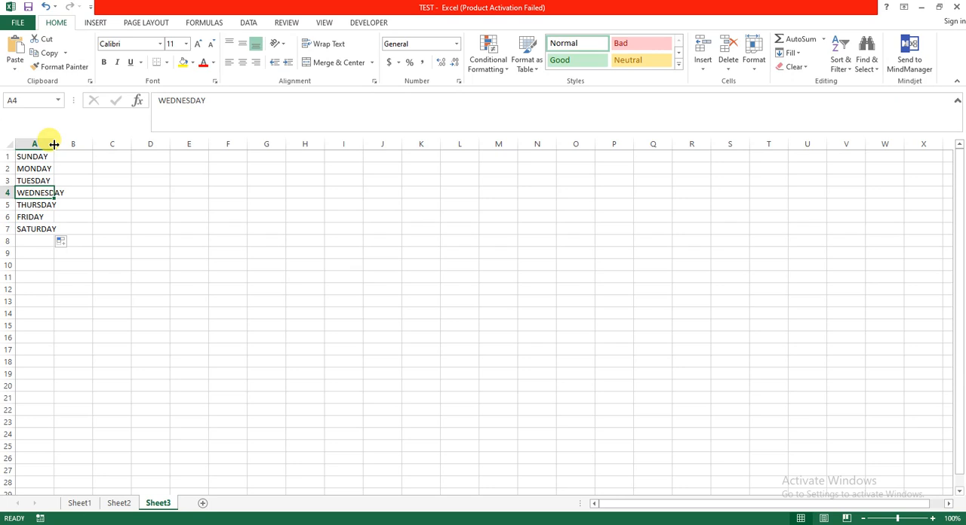
pyautogui.moveTo(54, 144); pyautogui.dragTo(86, 139)
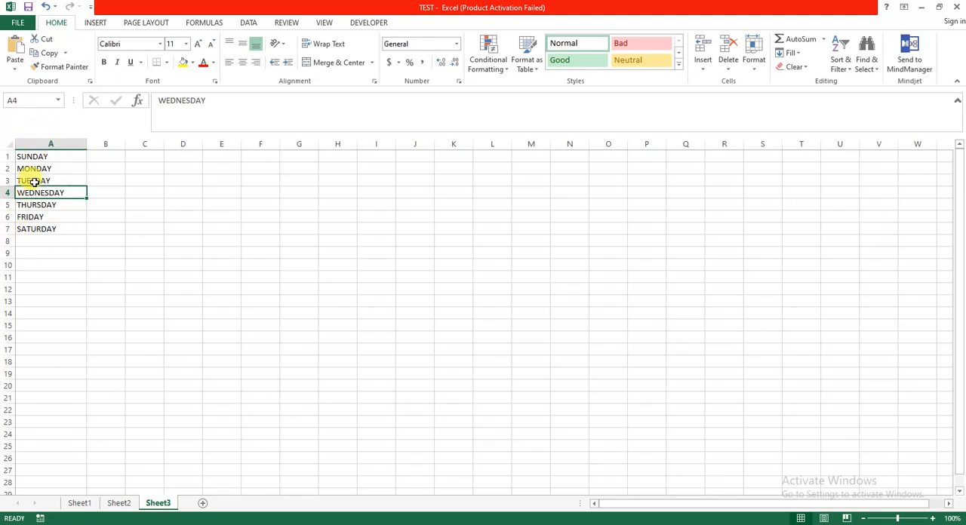
# Try center and right alignment on the whole of column A and set it to left alignment
pyautogui.click(49, 144)
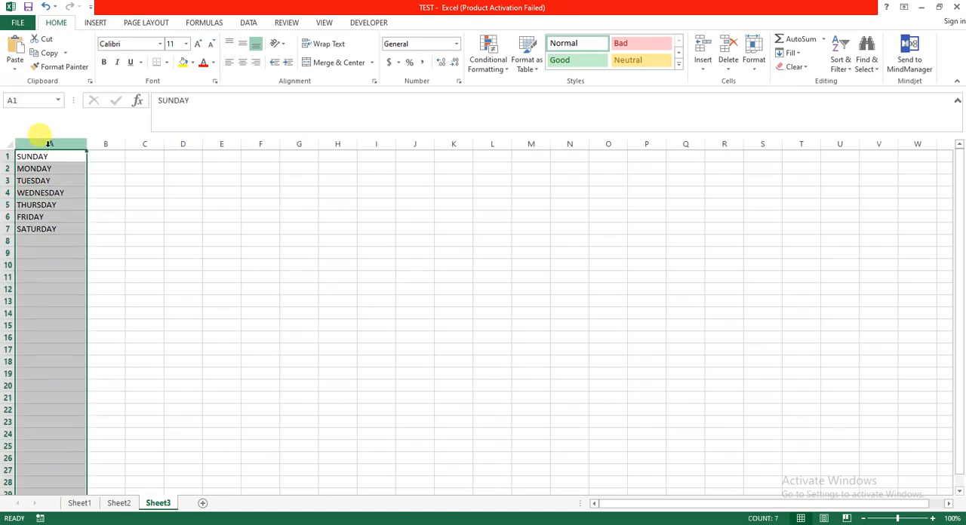
pyautogui.click(242, 63)
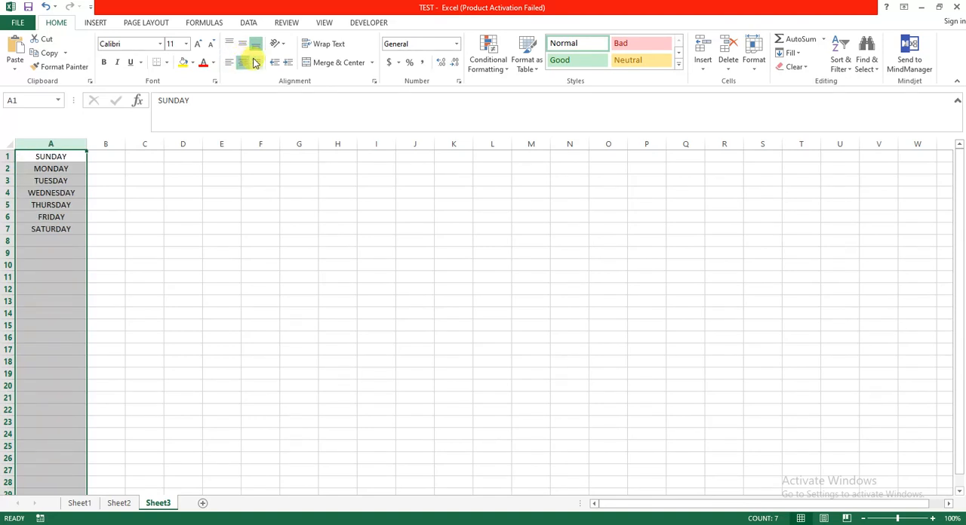
pyautogui.click(255, 63)
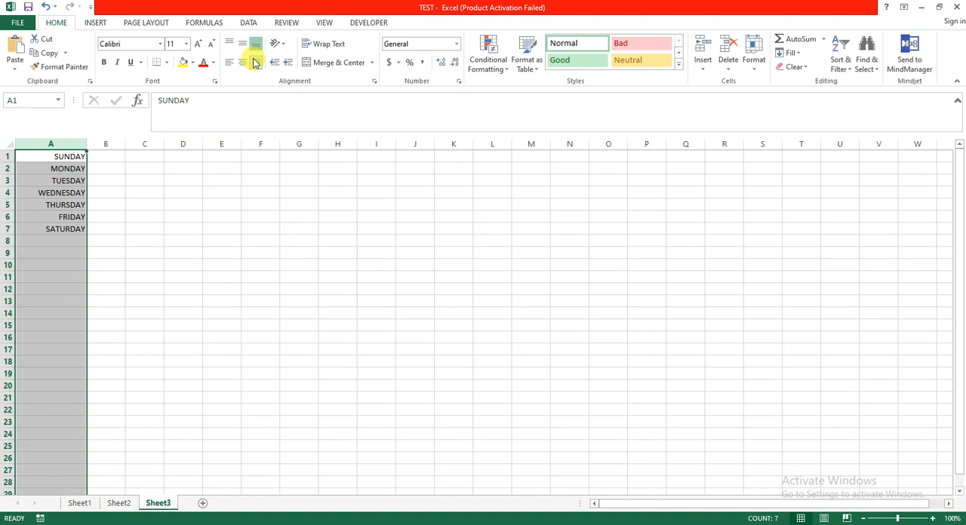
pyautogui.click(230, 63)
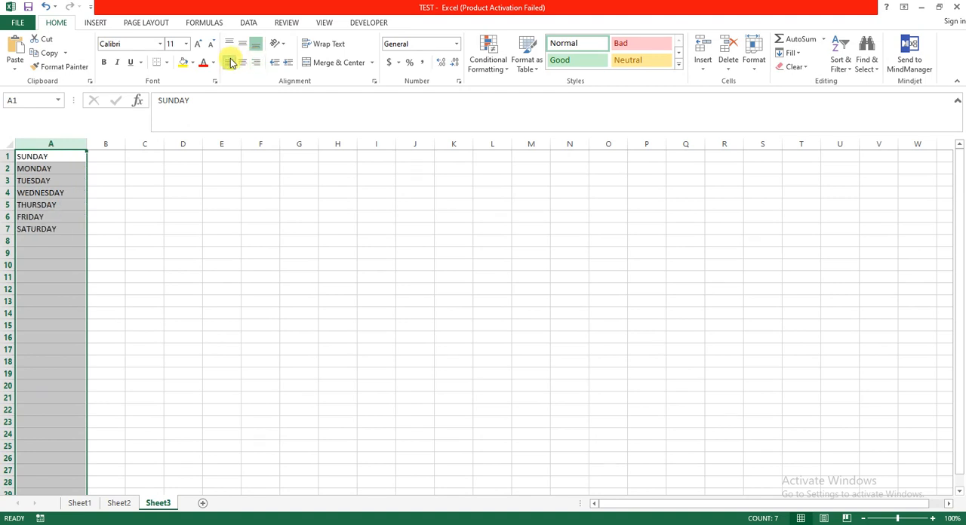
# Merge and center cells D1 and E1 on Sheet3
pyautogui.click(93, 143)
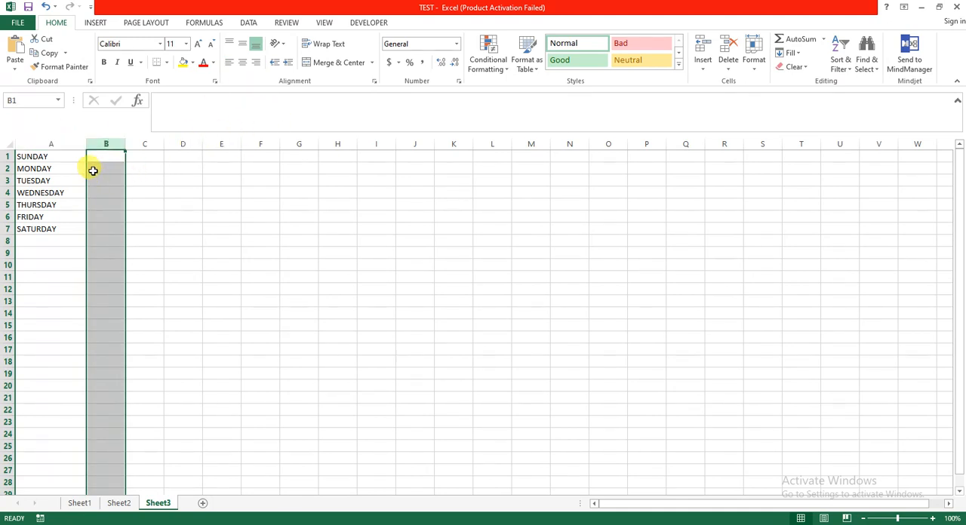
pyautogui.click(216, 159)
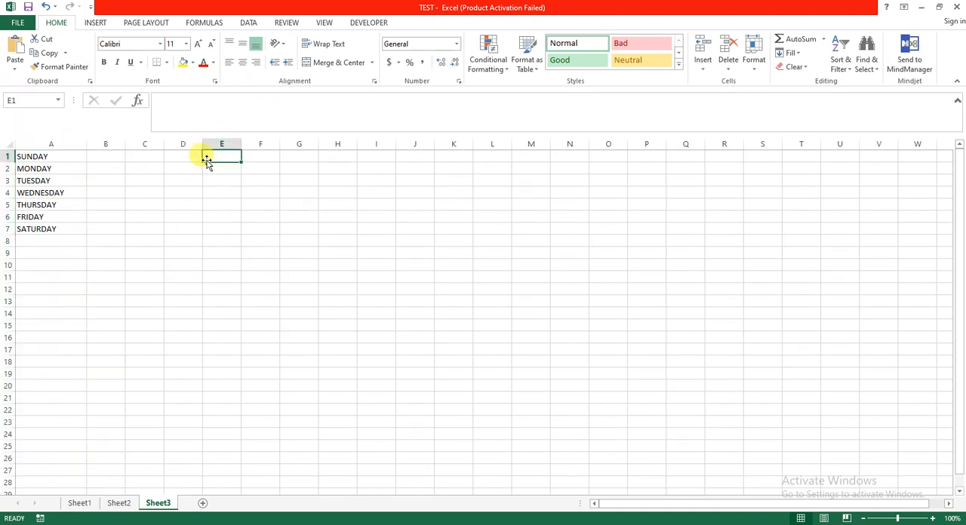
pyautogui.click(182, 156)
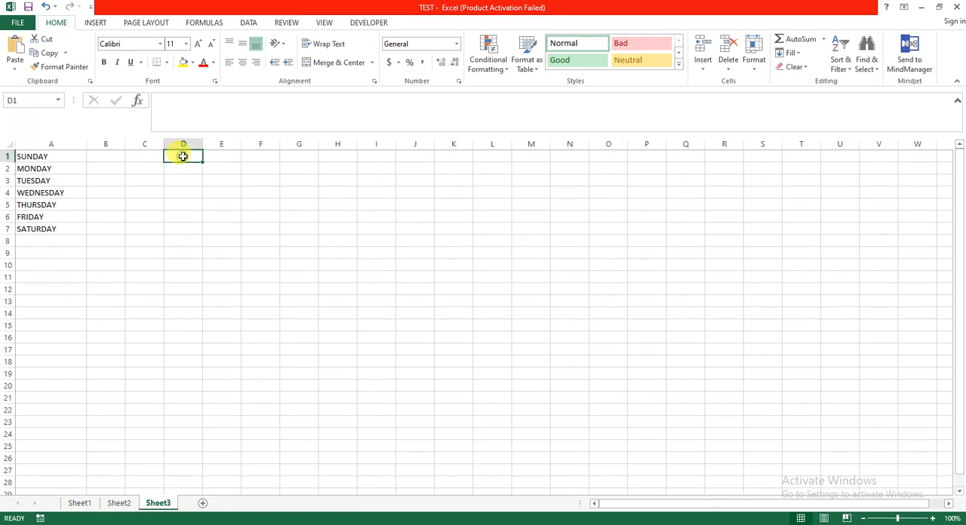
pyautogui.click(221, 155)
pyautogui.click(189, 156)
pyautogui.click(222, 157)
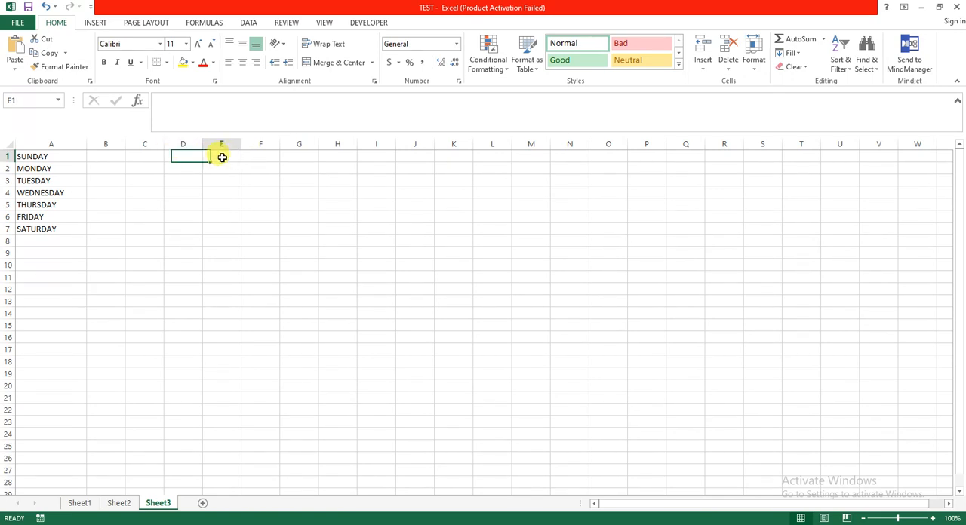
pyautogui.click(184, 153)
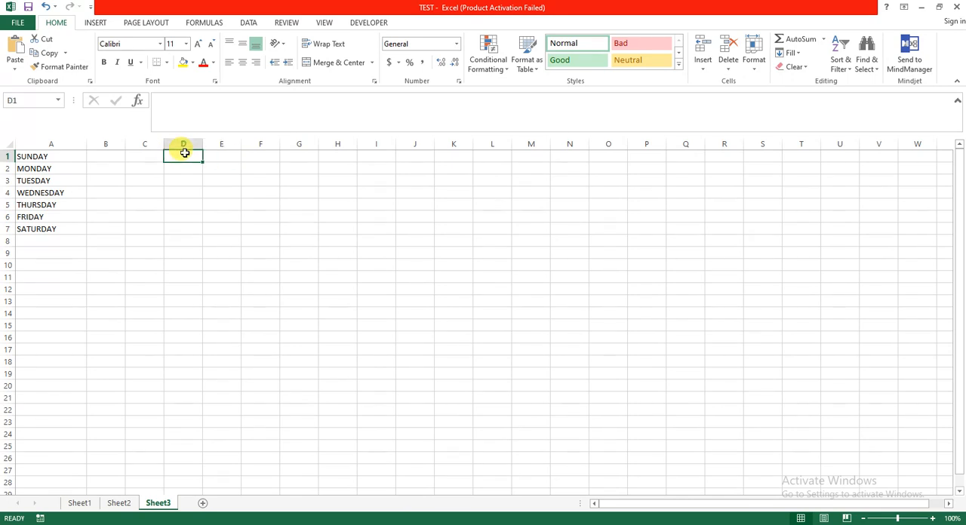
pyautogui.moveTo(185, 155); pyautogui.dragTo(233, 153)
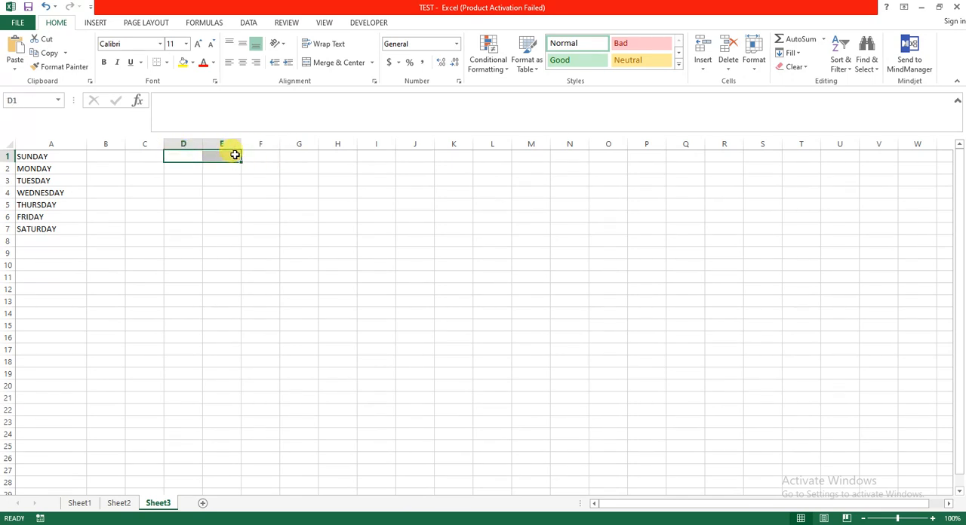
pyautogui.click(332, 63)
pyautogui.click(253, 169)
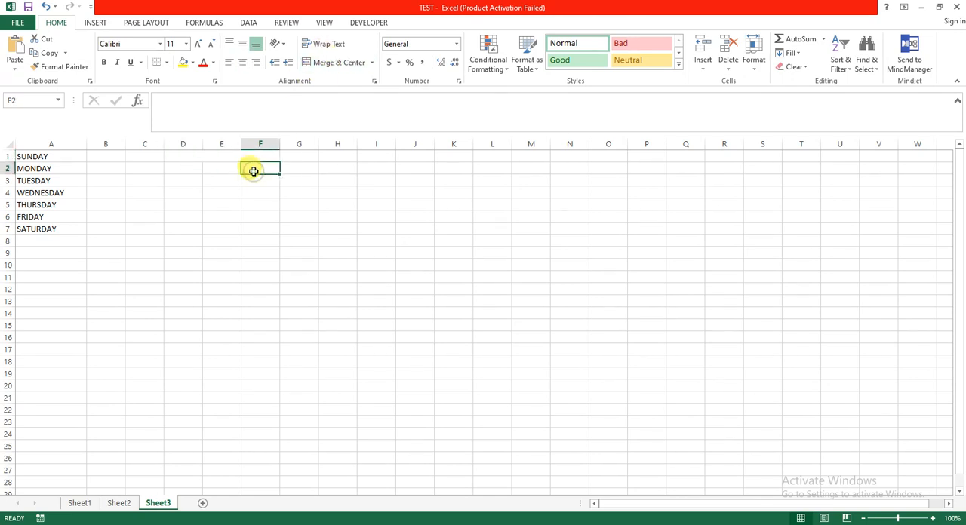
# Undo the merge of cells D1 and E1 and the left alignment of column A, and select cell B1
pyautogui.hotkey('ctrl', 'z')
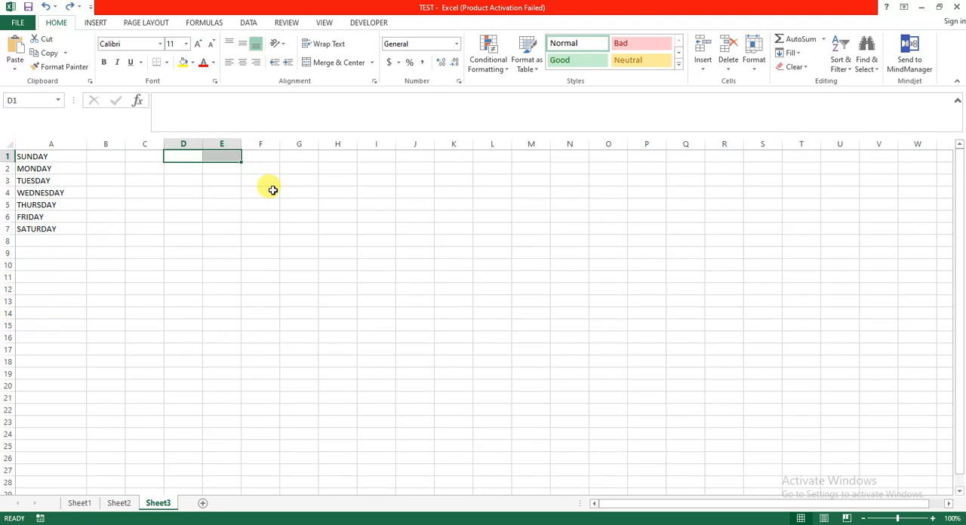
pyautogui.hotkey('ctrl', 'z')
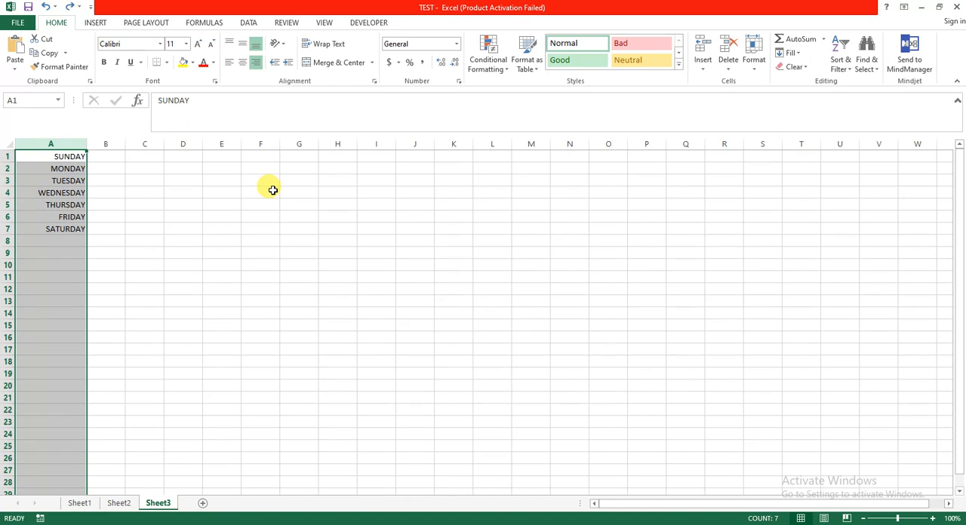
pyautogui.click(107, 155)
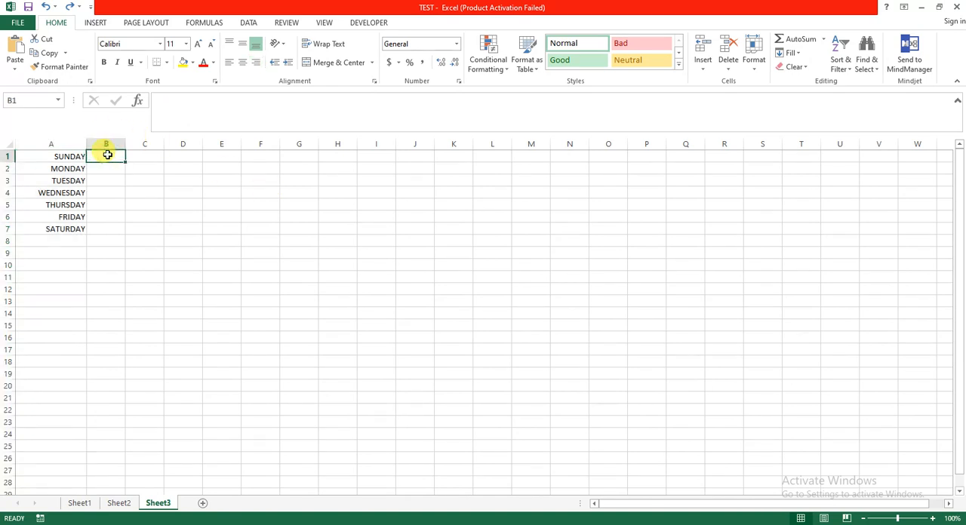
# Enter the number 1 in cell B1 of Sheet3
pyautogui.write('1')
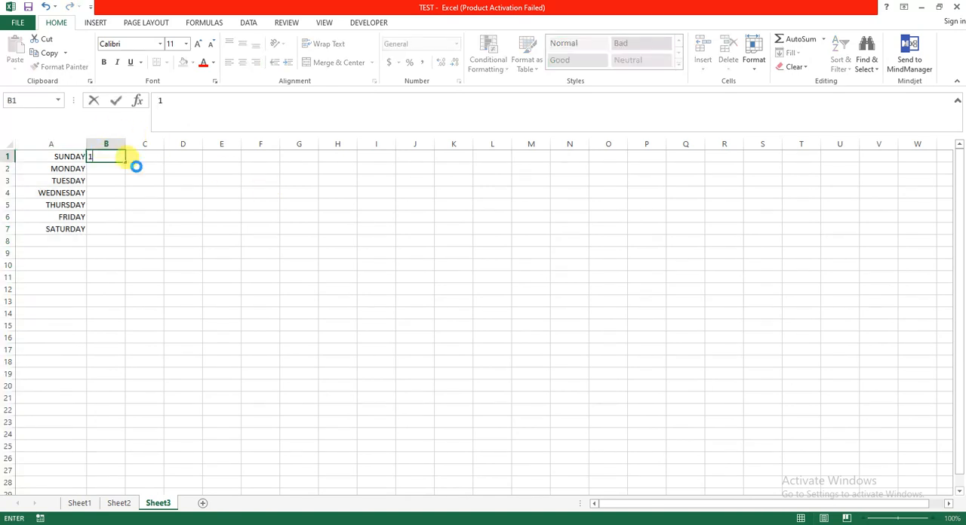
pyautogui.click(134, 166)
pyautogui.click(118, 156)
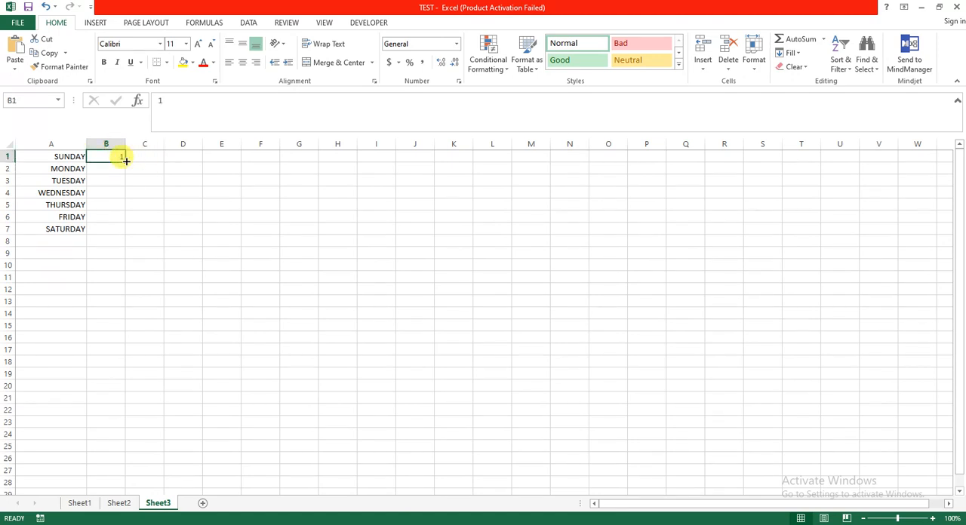
# Try filling cell B1 down to B7 as a number series and extending it to B14, and undo the fills
pyautogui.moveTo(126, 161); pyautogui.dragTo(123, 235)
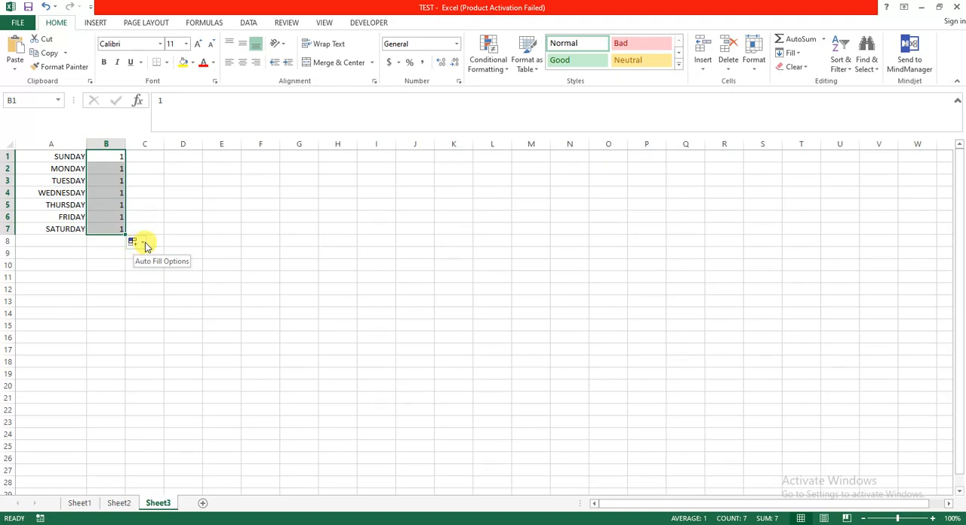
pyautogui.click(145, 243)
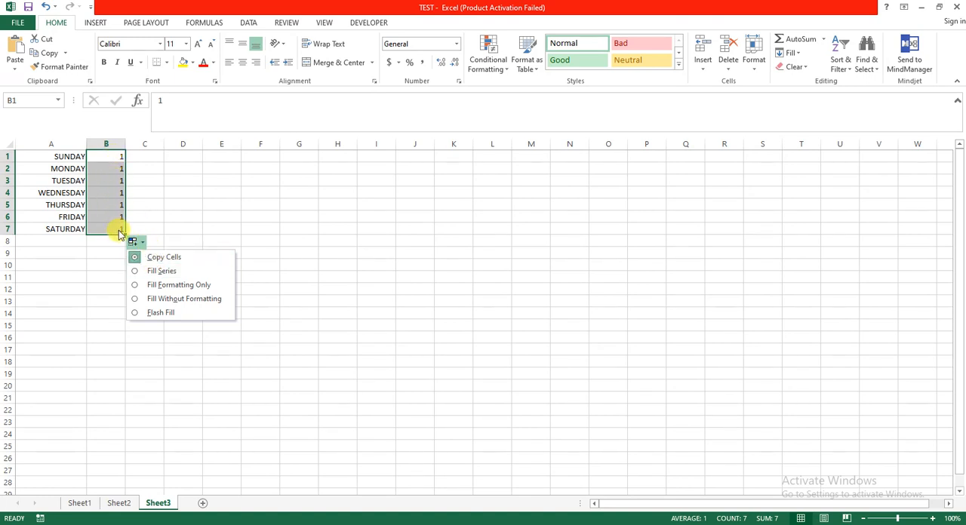
pyautogui.click(146, 276)
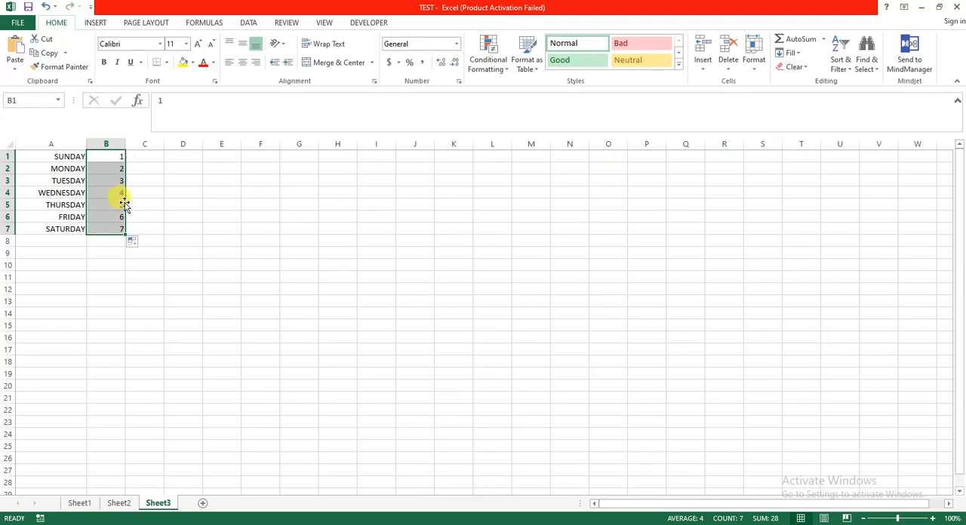
pyautogui.moveTo(125, 234); pyautogui.dragTo(126, 318)
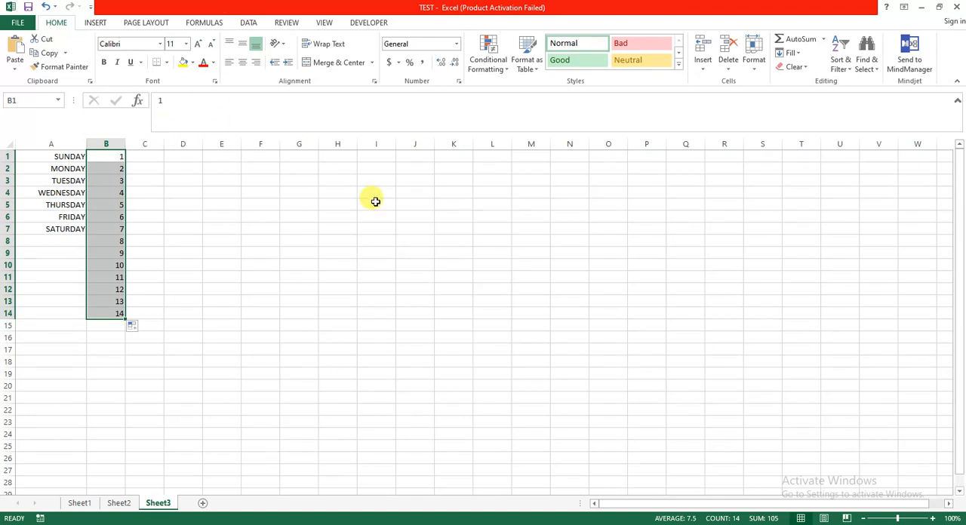
pyautogui.hotkey('ctrl', 'z')
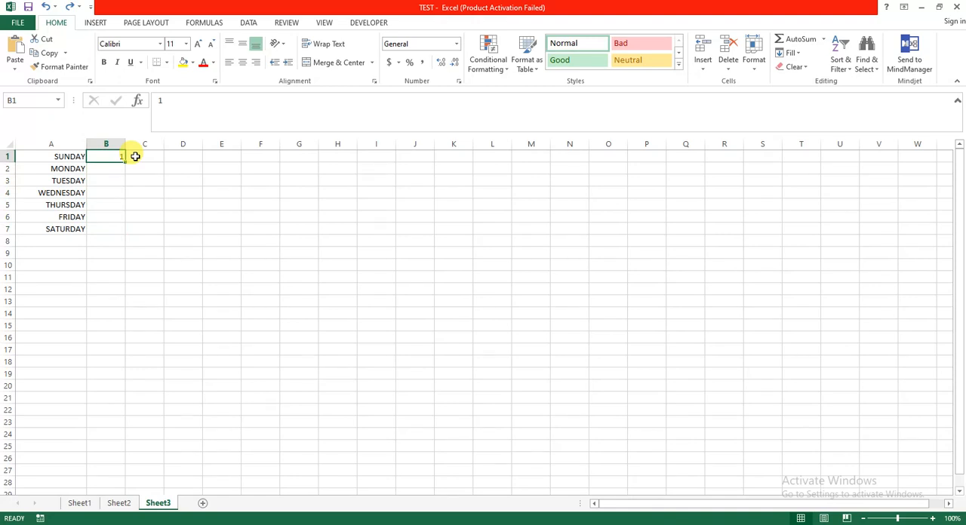
# Select cell C1 and look through the available shapes and column chart types without inserting any
pyautogui.click(135, 156)
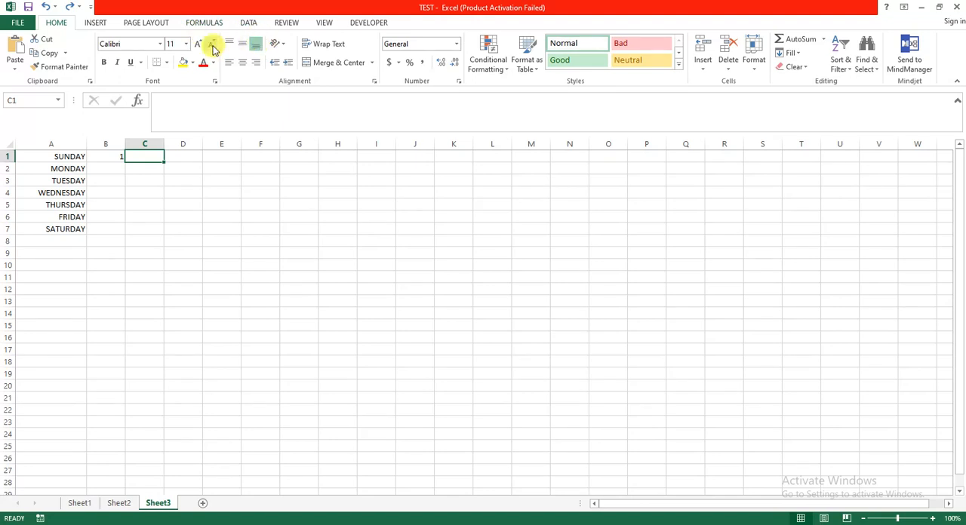
pyautogui.click(96, 23)
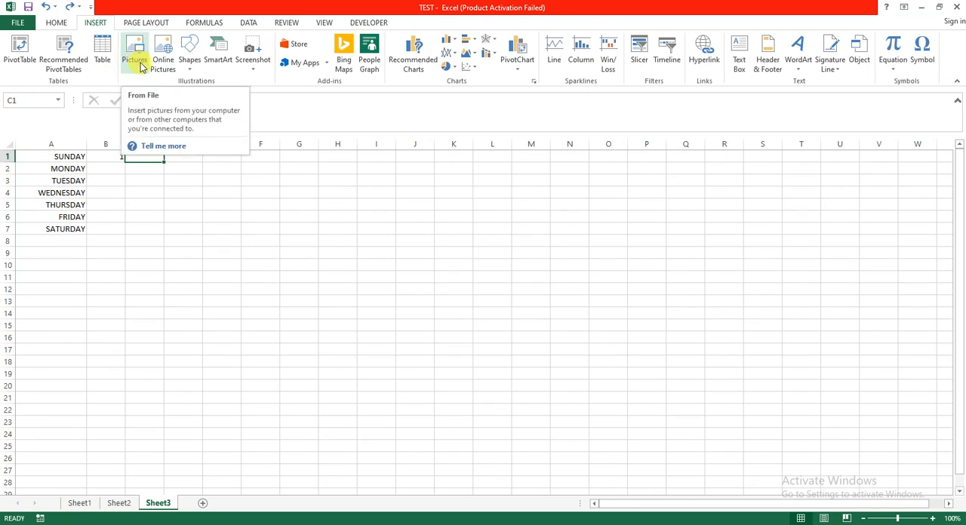
pyautogui.click(193, 65)
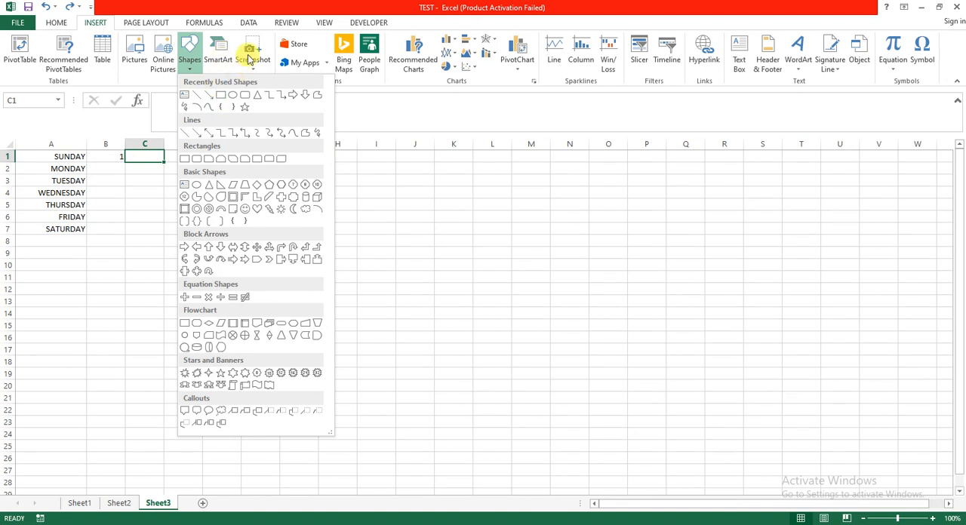
pyautogui.click(297, 13)
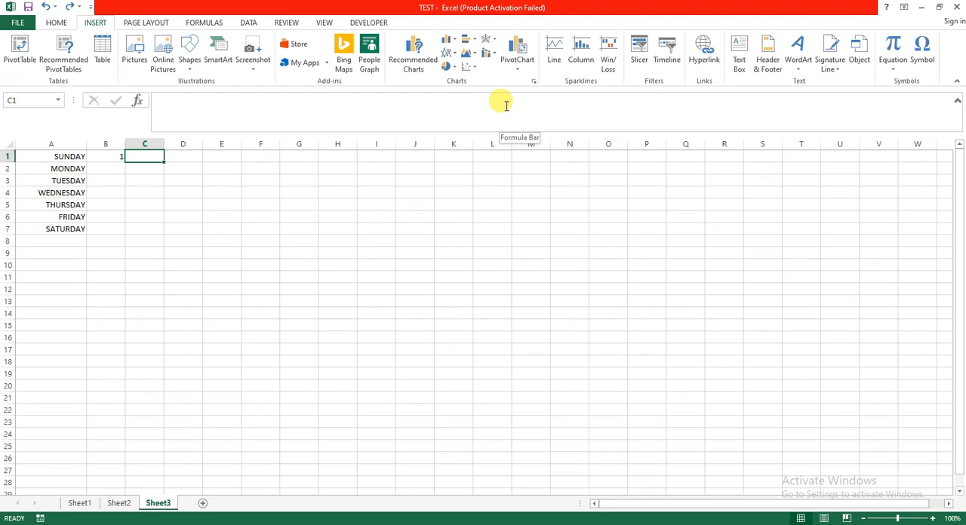
pyautogui.click(451, 39)
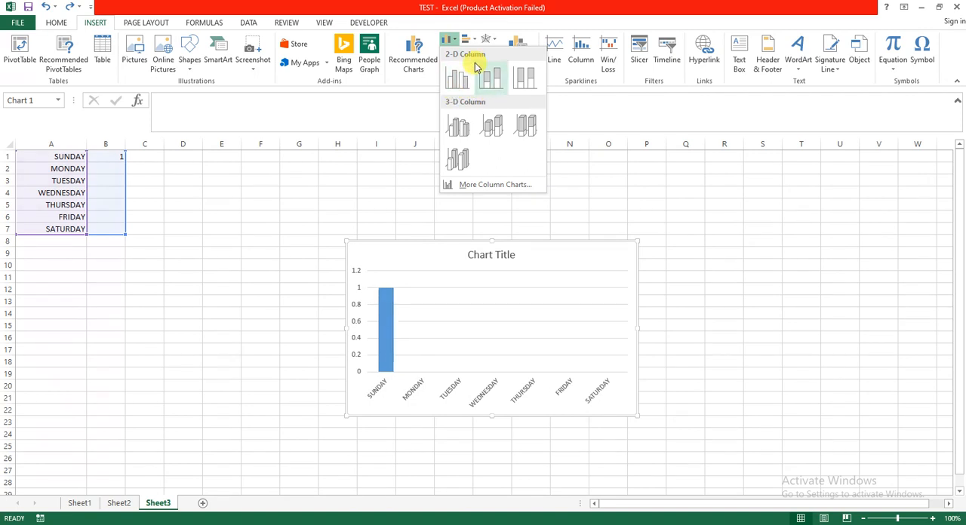
pyautogui.click(501, 6)
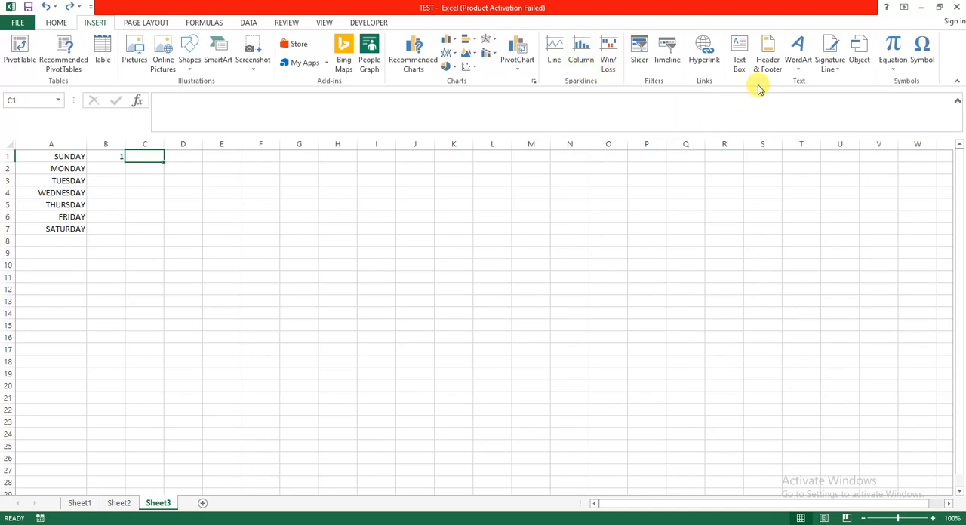
# Try the Facet theme on the workbook and switch back to the Office theme
pyautogui.click(155, 24)
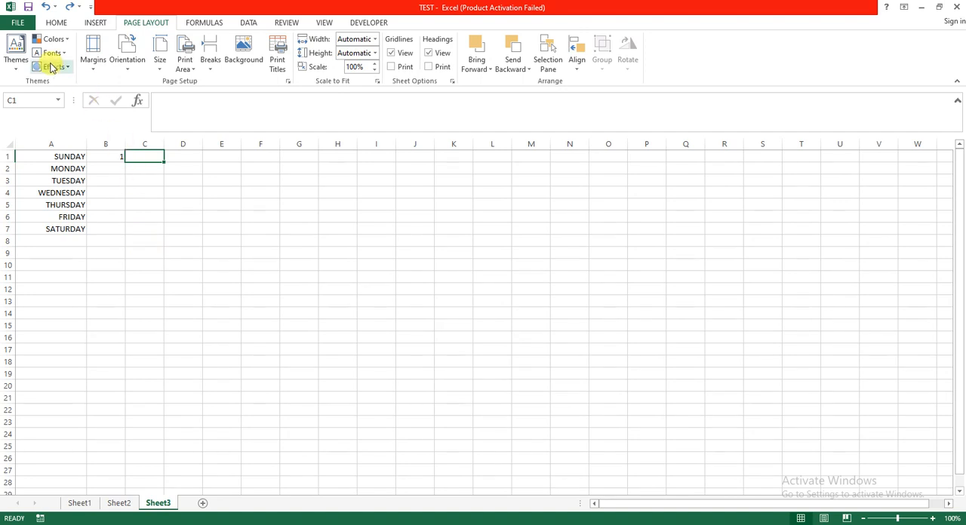
pyautogui.click(17, 53)
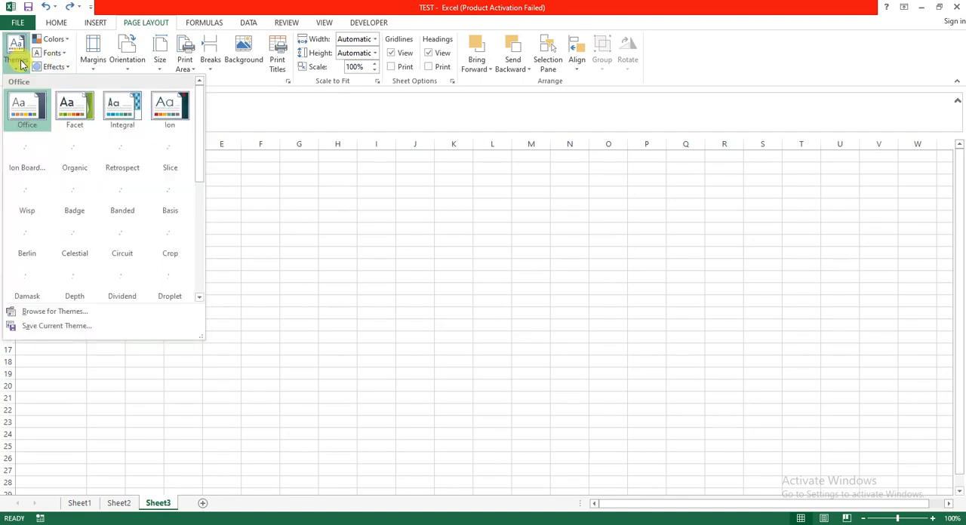
pyautogui.click(75, 122)
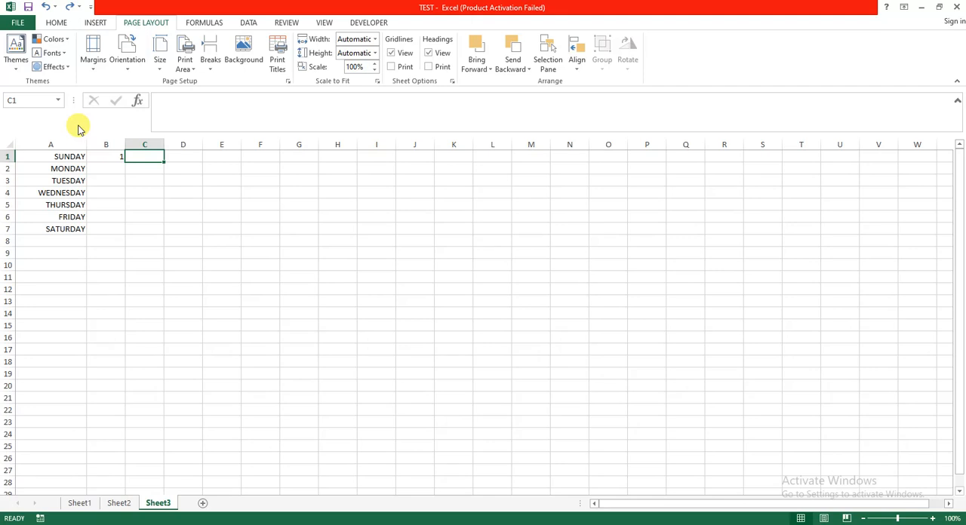
pyautogui.click(17, 46)
pyautogui.click(30, 106)
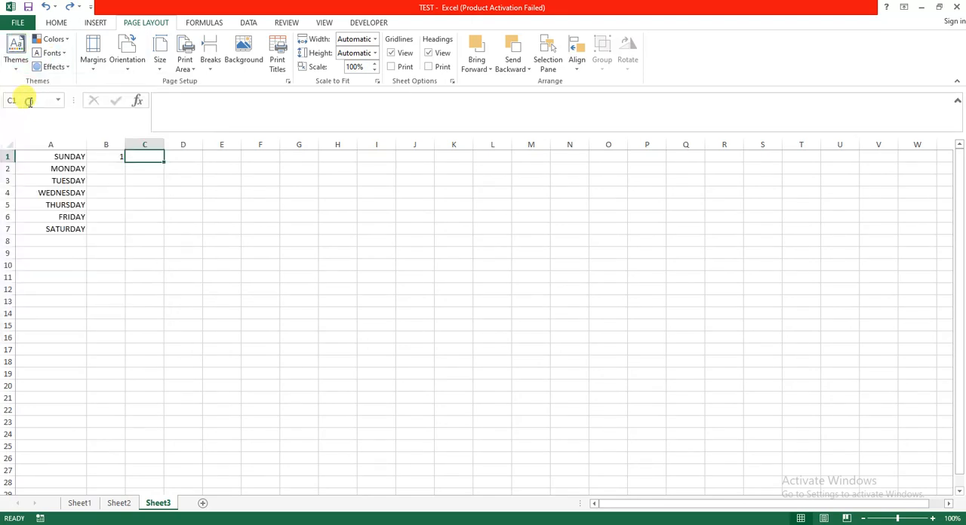
# Save the current theme colors as a custom color set named Custom 1
pyautogui.click(54, 41)
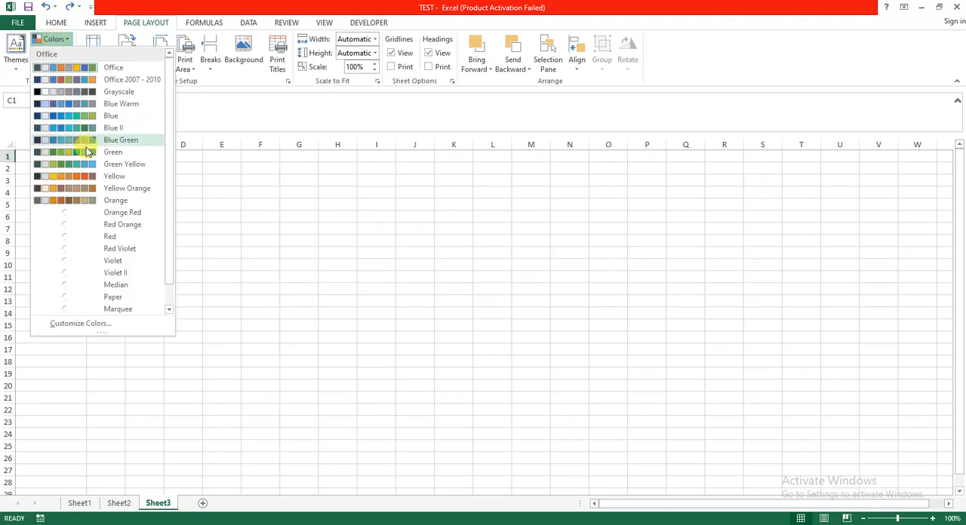
pyautogui.click(90, 323)
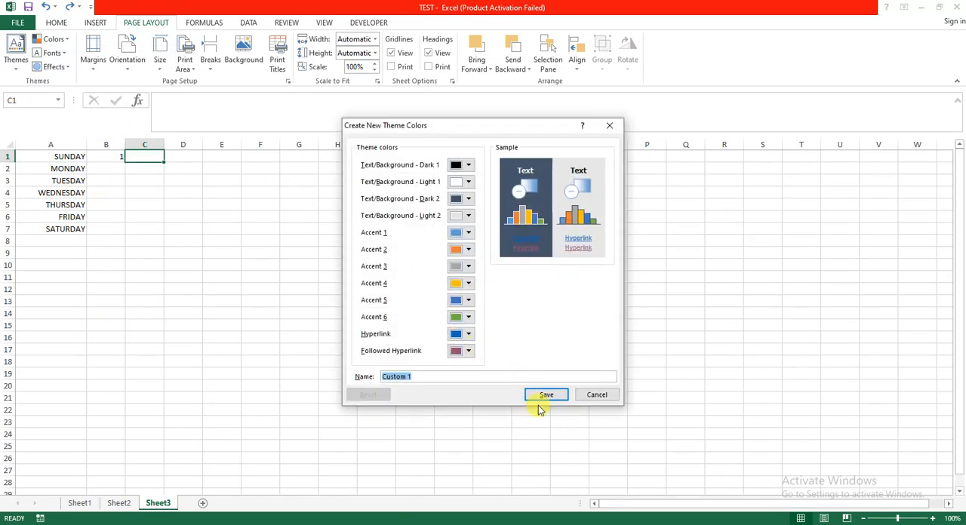
pyautogui.click(537, 398)
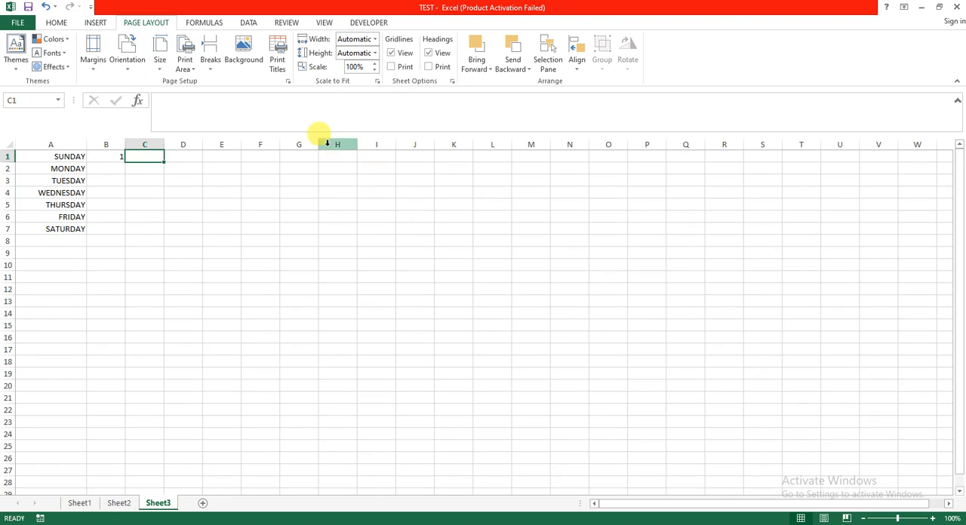
# Look through the paper sizes, the Math & Trig functions, and the data, review, view and developer commands
pyautogui.click(167, 49)
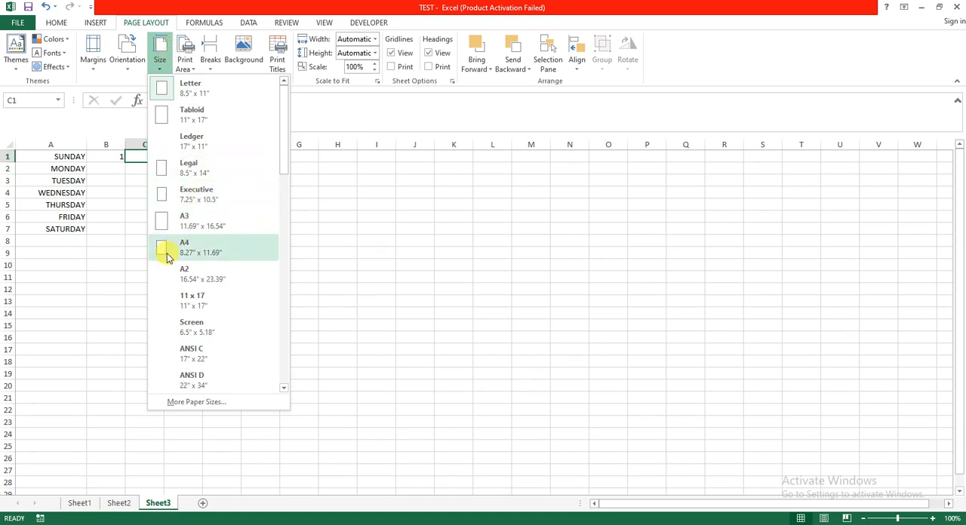
pyautogui.click(321, 106)
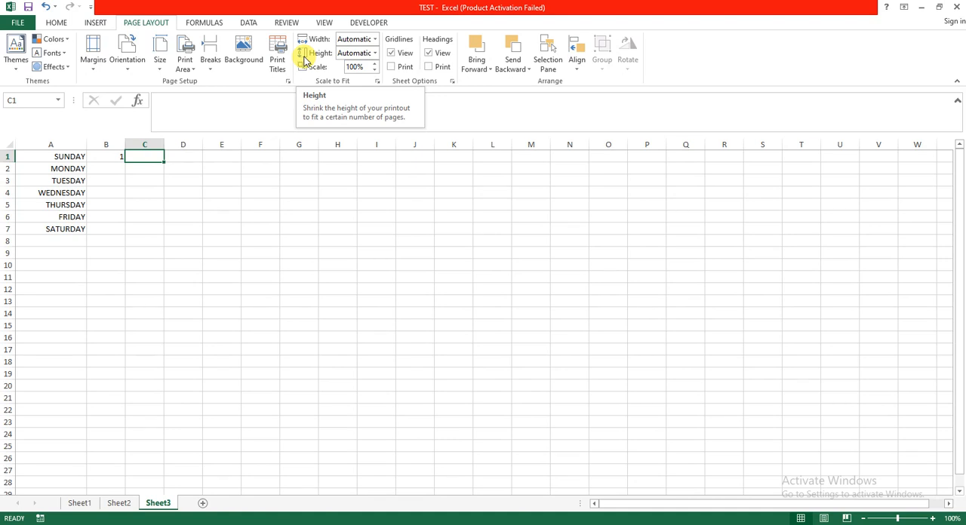
pyautogui.click(215, 22)
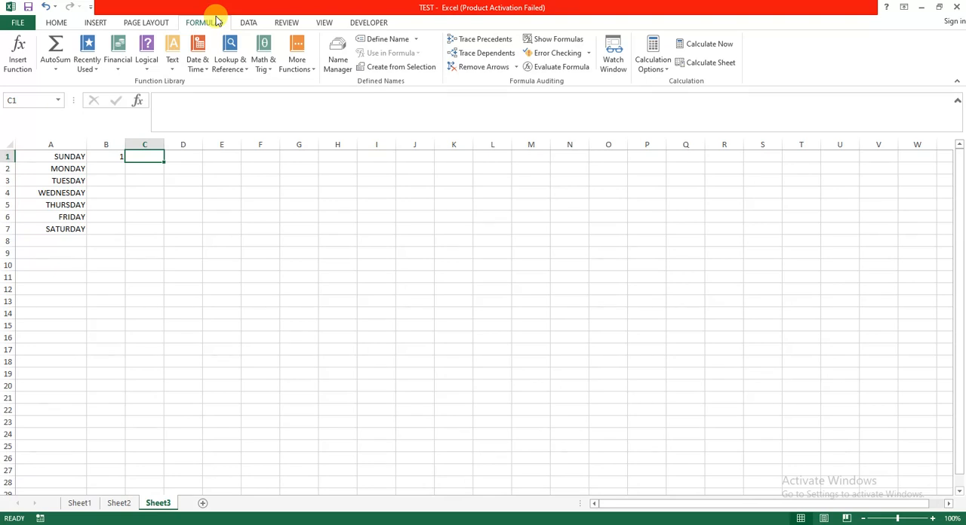
pyautogui.click(270, 64)
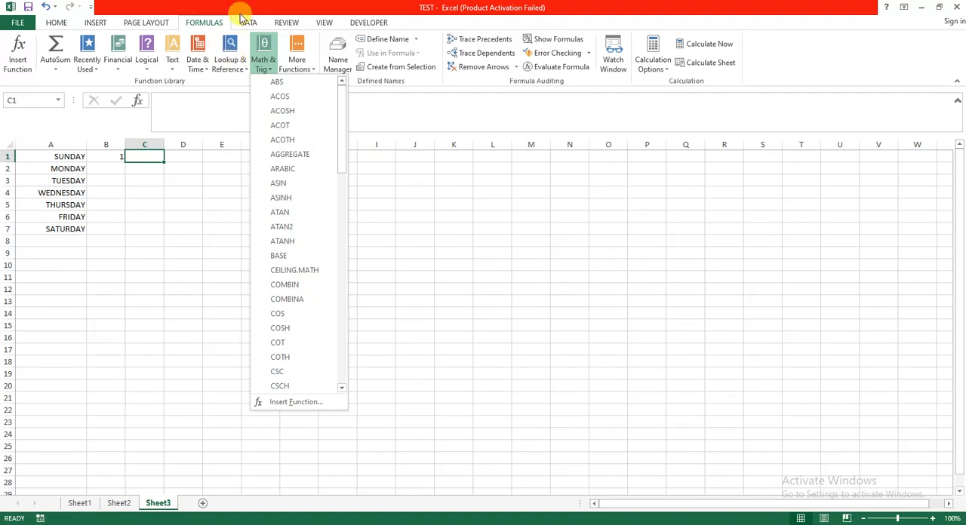
pyautogui.click(244, 24)
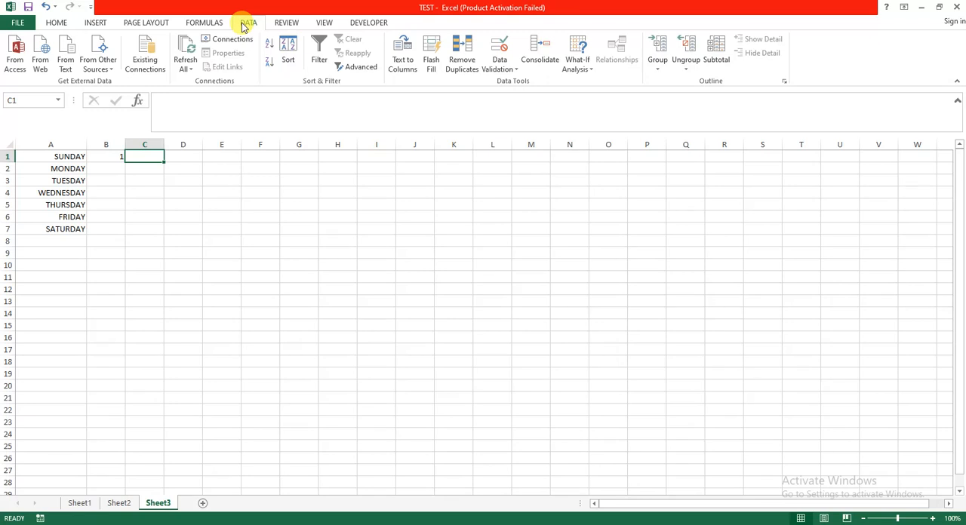
pyautogui.click(294, 24)
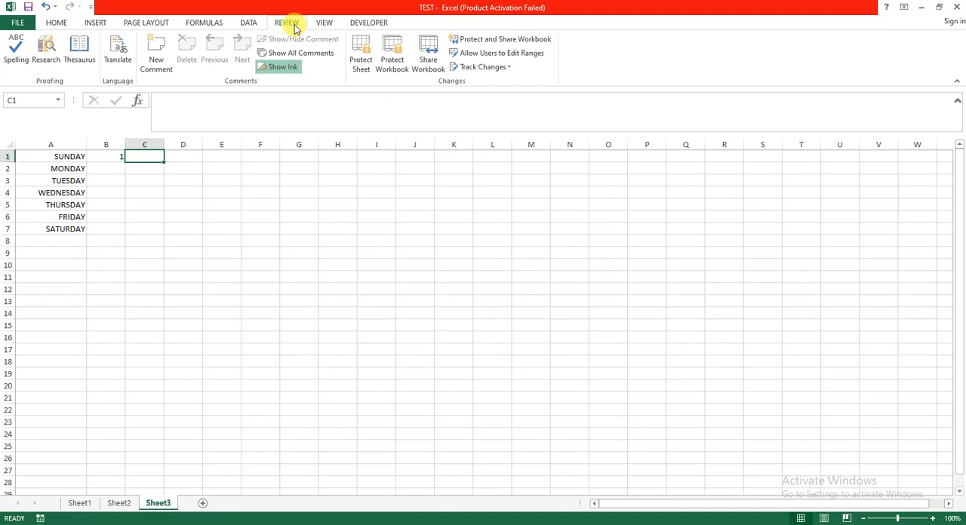
pyautogui.click(327, 22)
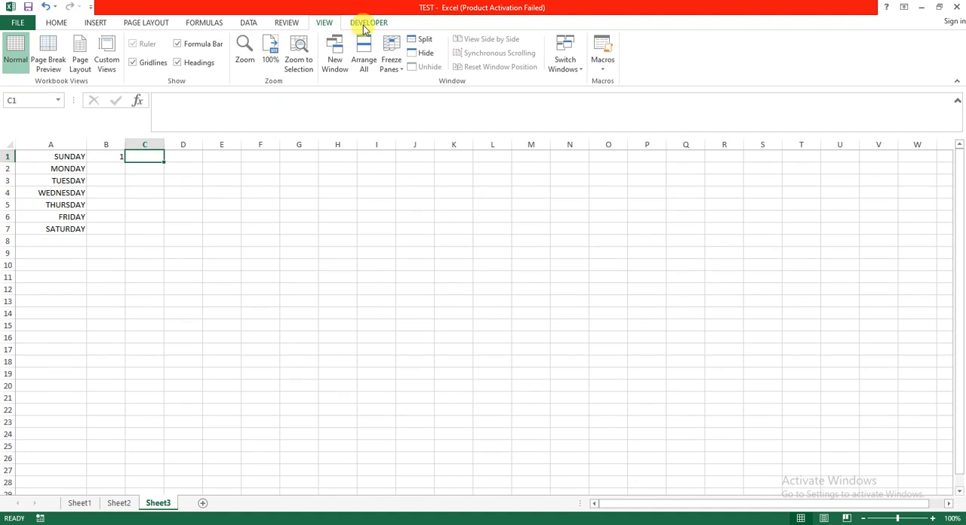
pyautogui.click(363, 26)
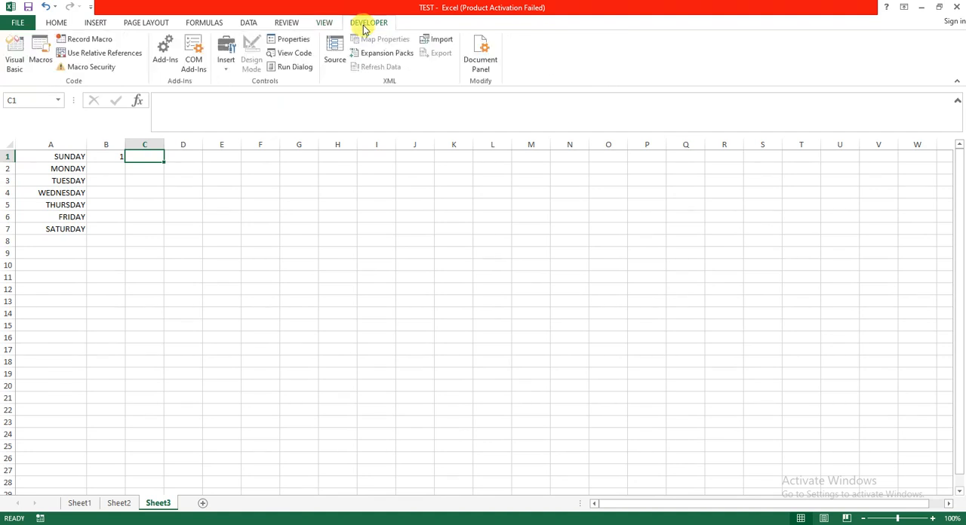